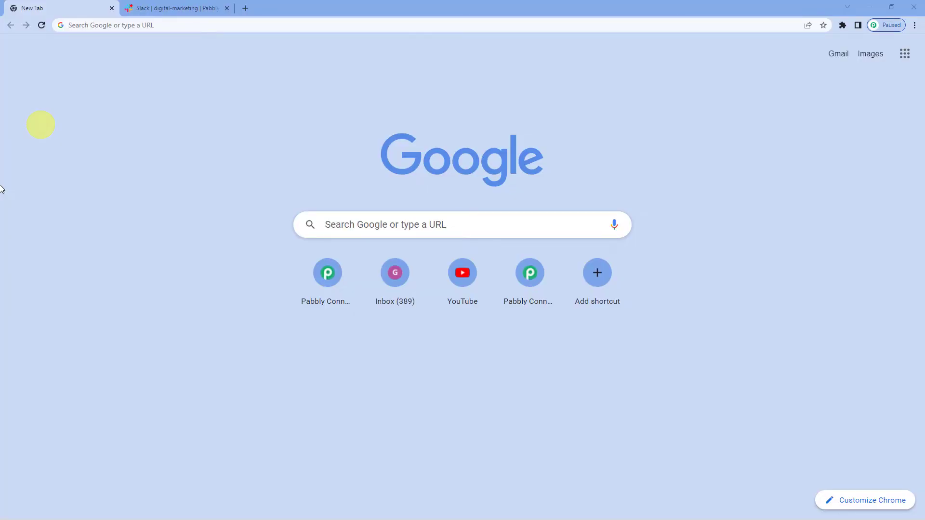
- Load pabbly.com in the new Chrome tab
click(120, 25)
text(pa)
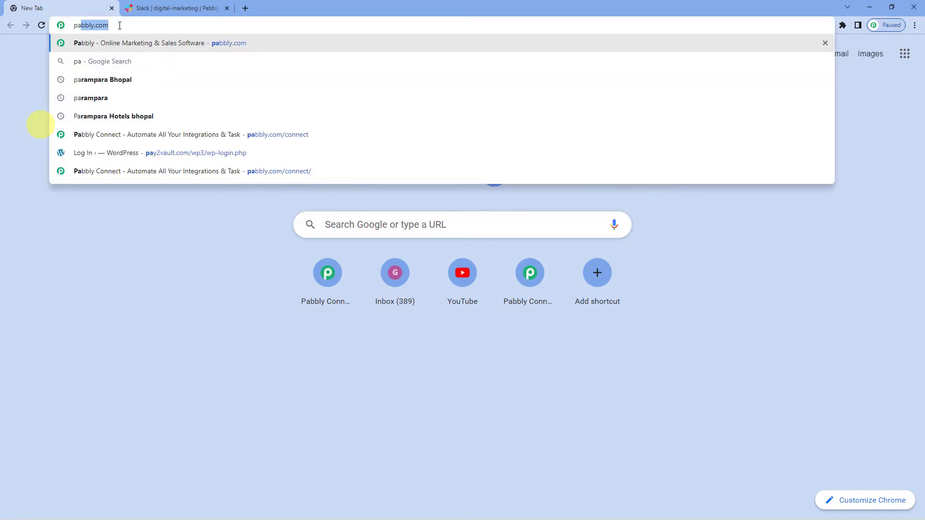
text(bbl)
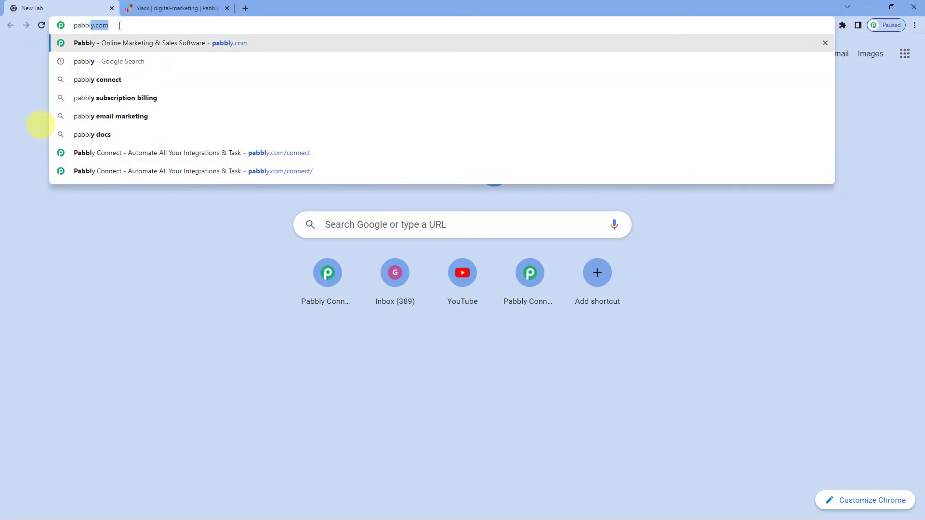
text(y)
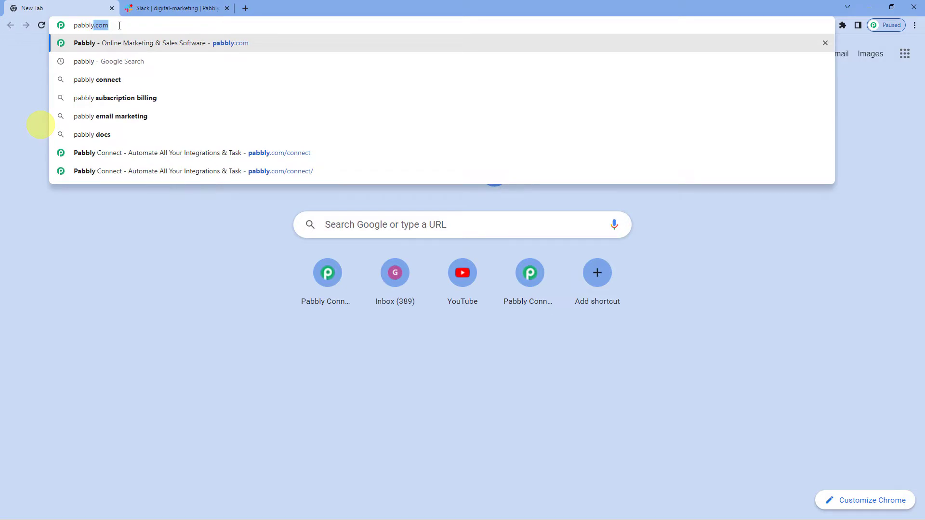
text(.com)
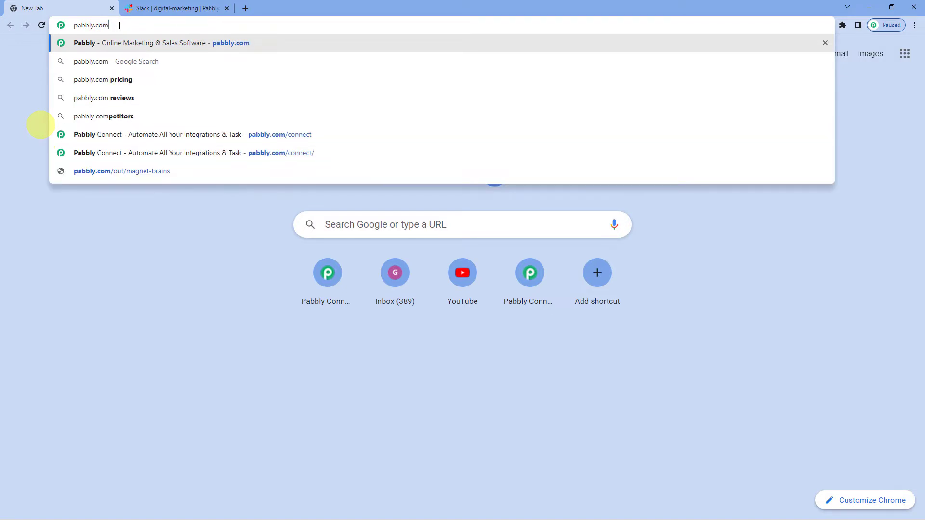
key(Return)
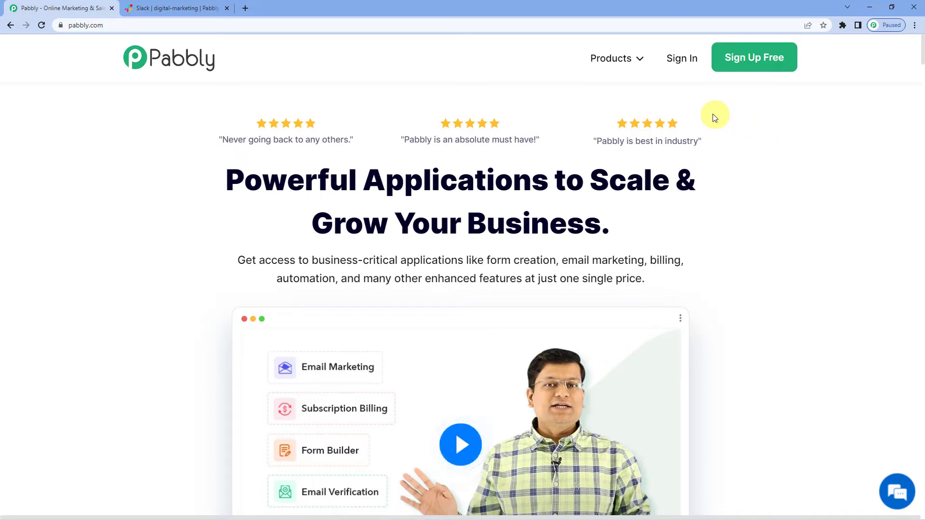
- Sign in, open Pabbly Connect, and create a workflow named 'Slack To Slack'
click(680, 65)
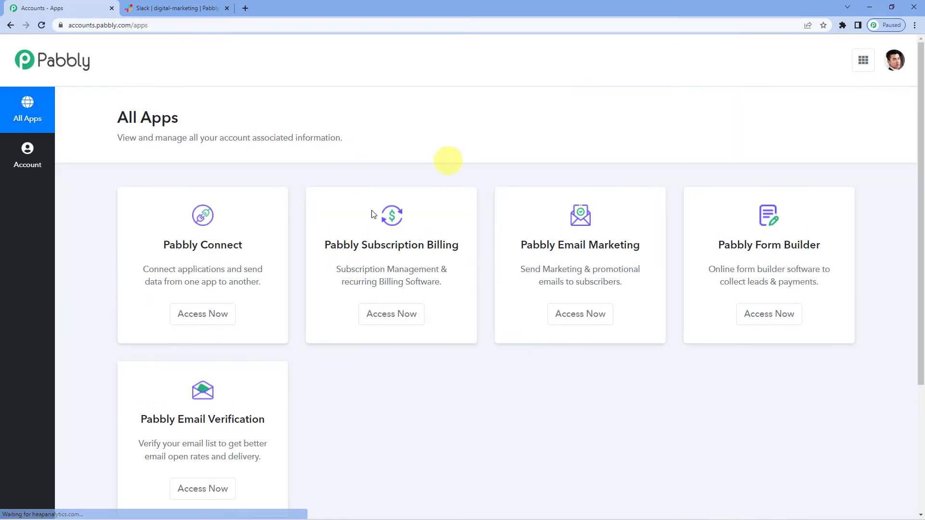
click(212, 318)
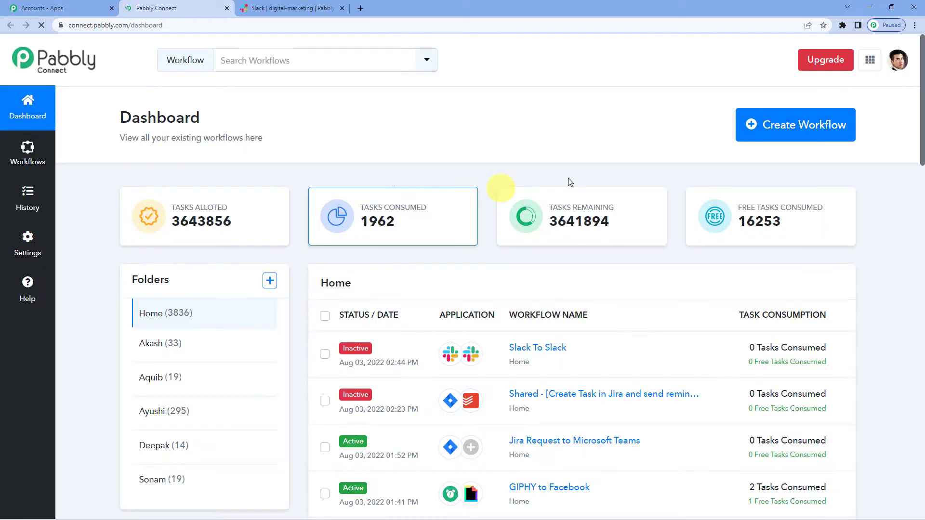
click(766, 138)
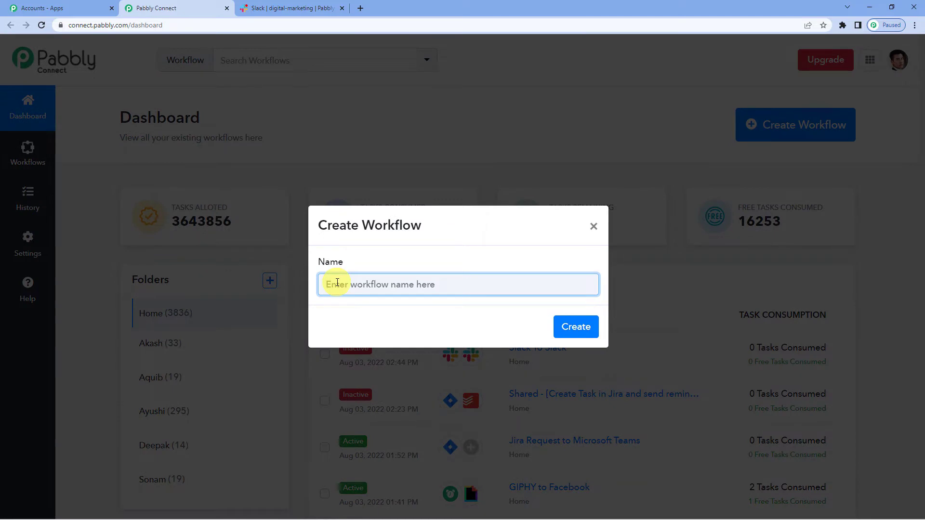
text(Slack To Slack)
click(565, 326)
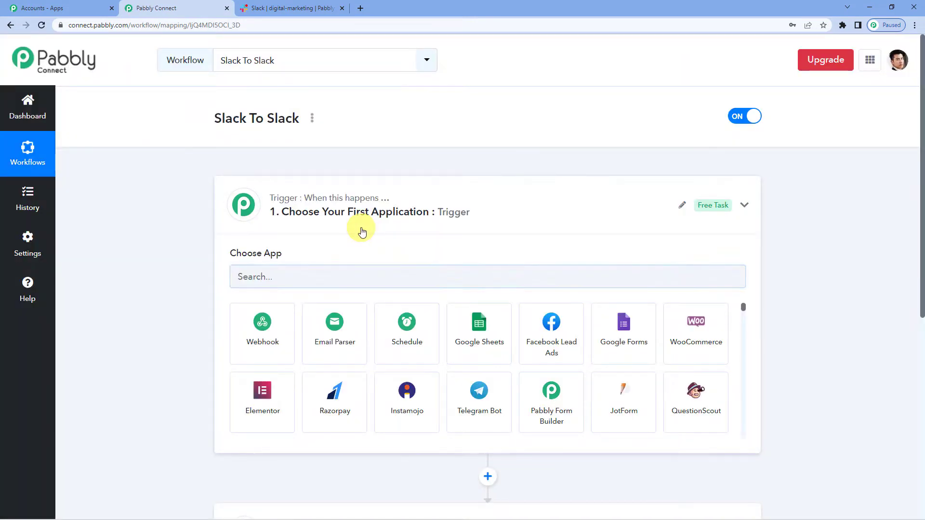
- Set the trigger app to Slack with the New Message trigger event
click(365, 229)
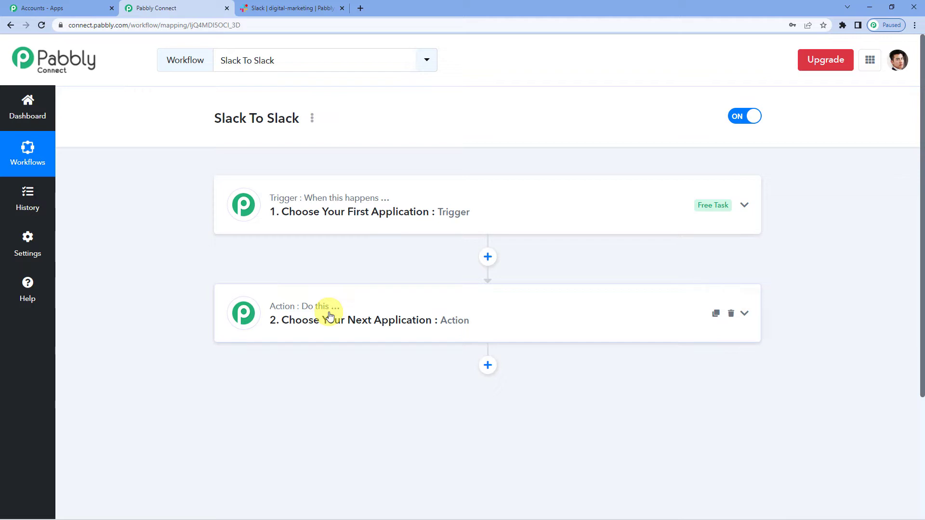
click(311, 203)
click(282, 276)
text(slack)
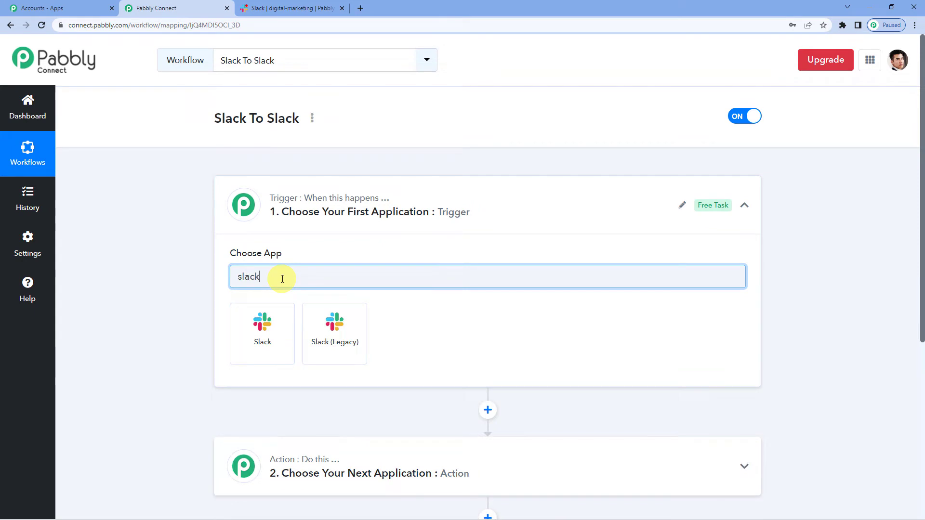
click(266, 330)
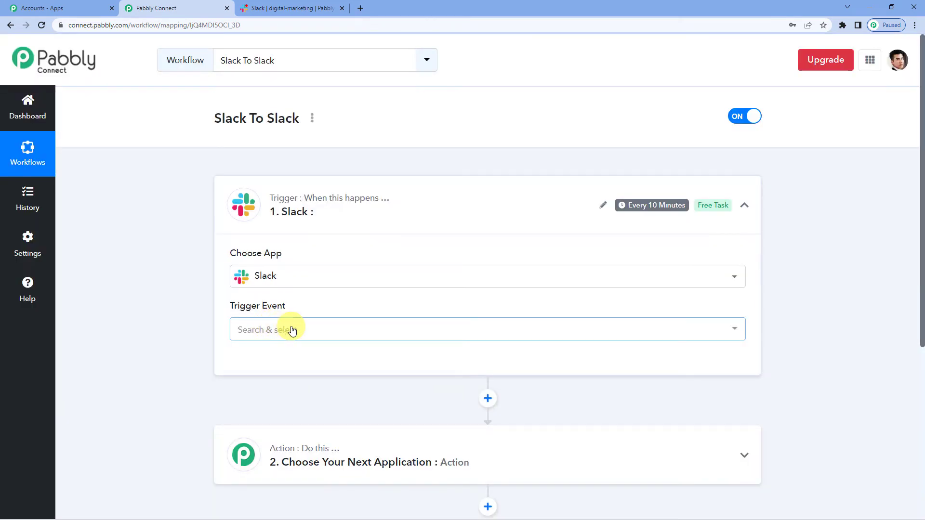
click(292, 331)
scroll(290, 331, down, 2)
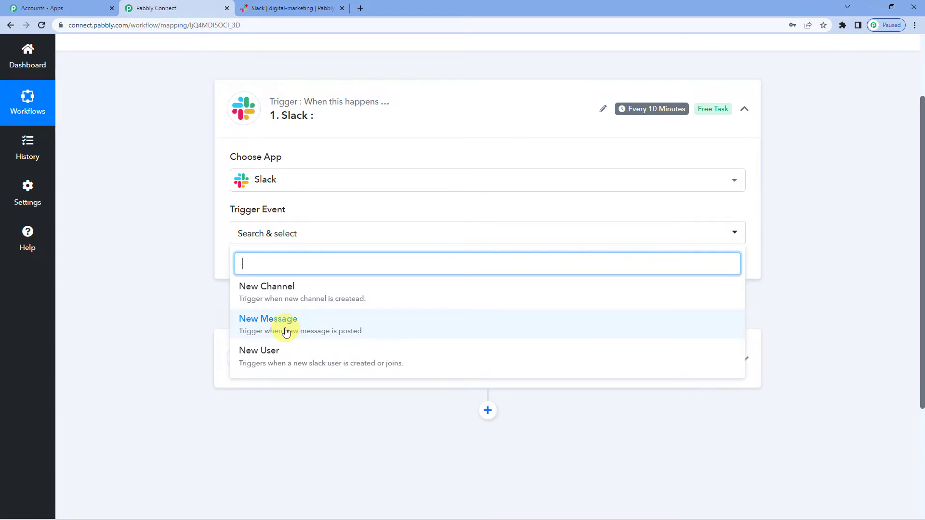
click(287, 332)
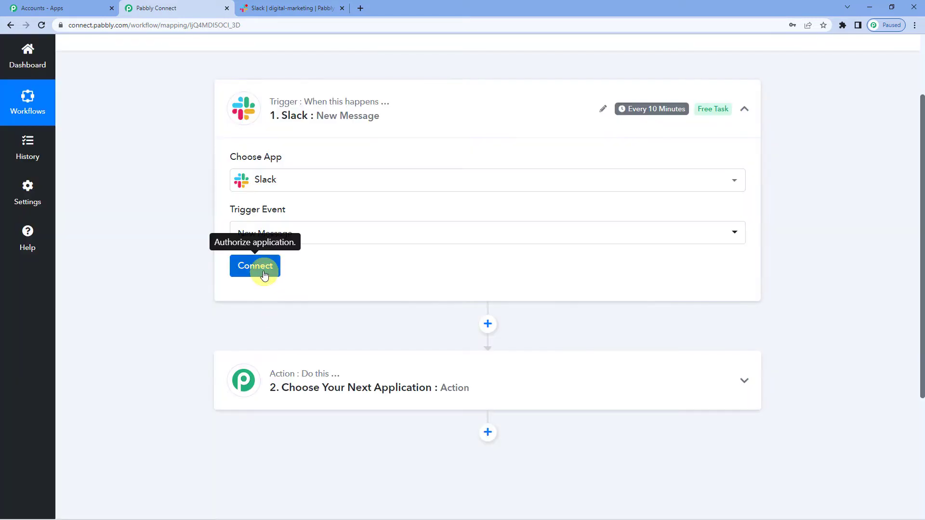
- Authorize a new Slack connection with token type 'user' and allow workspace access
click(265, 275)
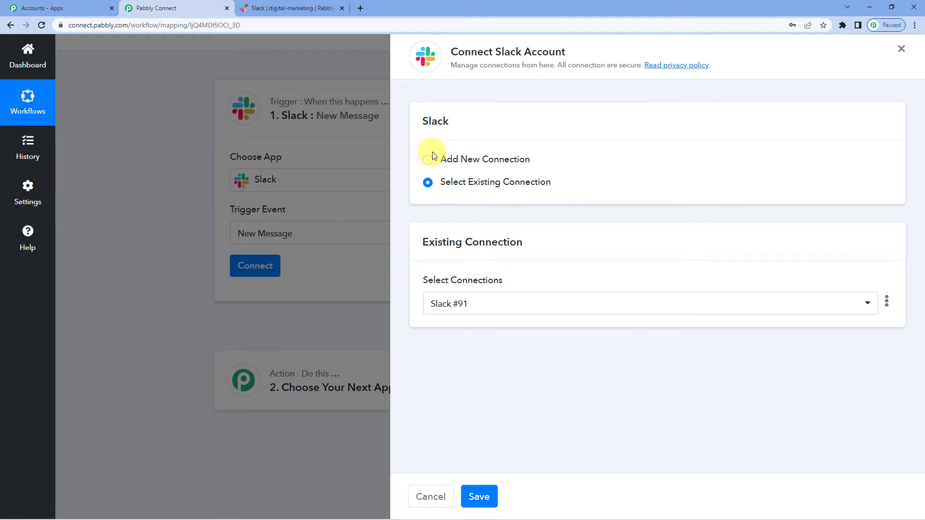
click(429, 158)
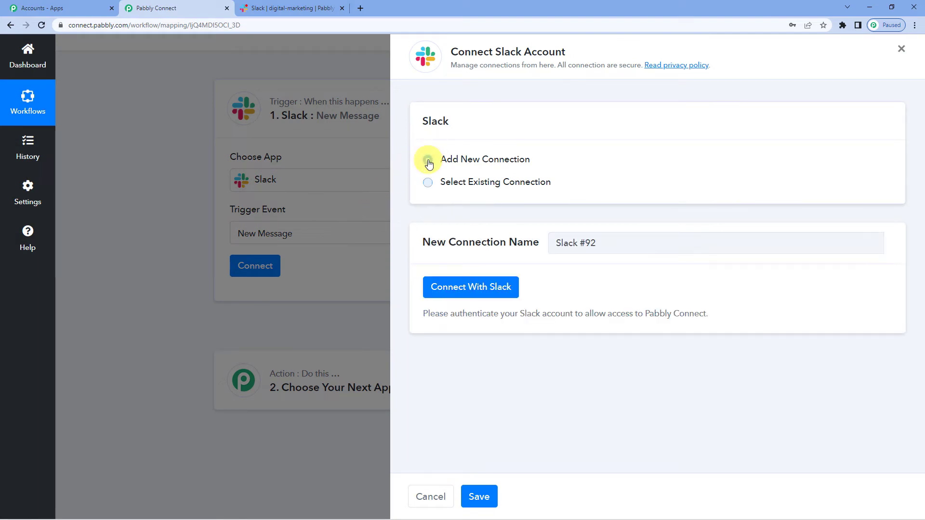
click(474, 289)
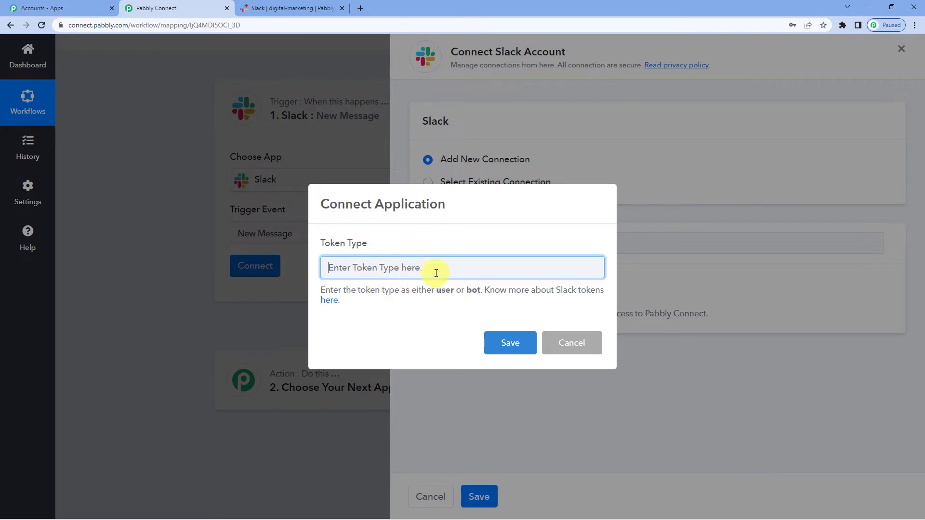
text(user)
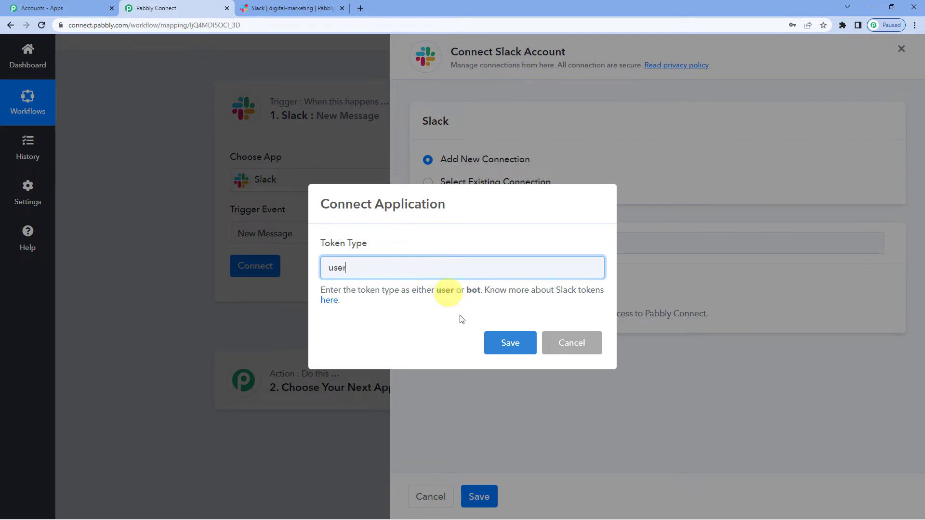
click(499, 354)
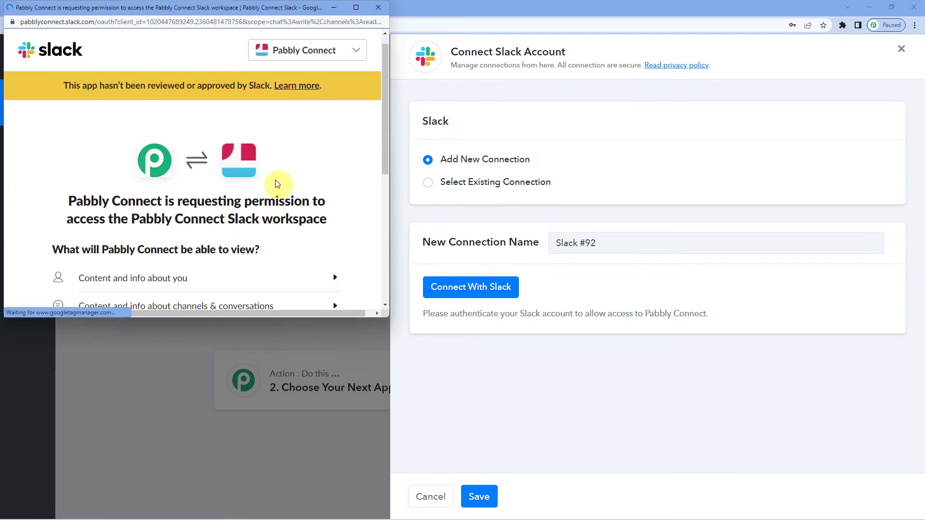
scroll(271, 179, down, 1)
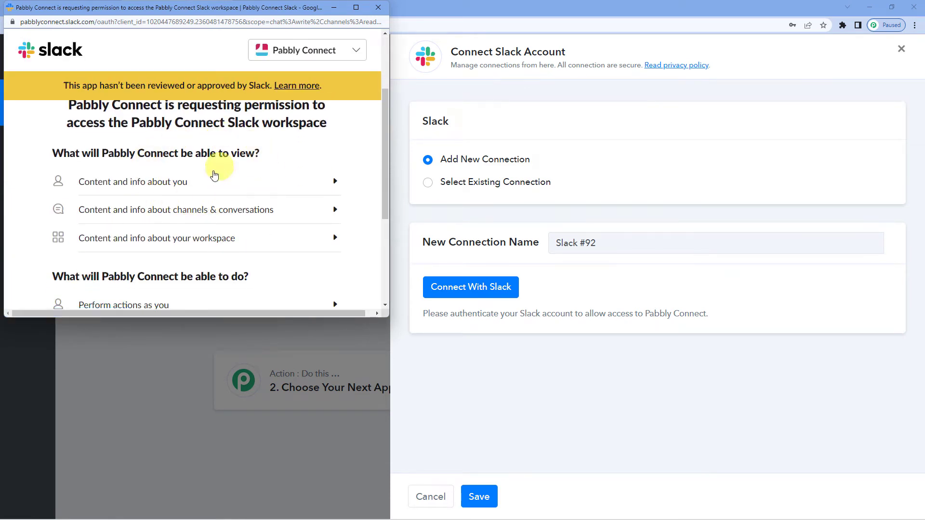
scroll(210, 182, up, 2)
scroll(205, 191, down, 5)
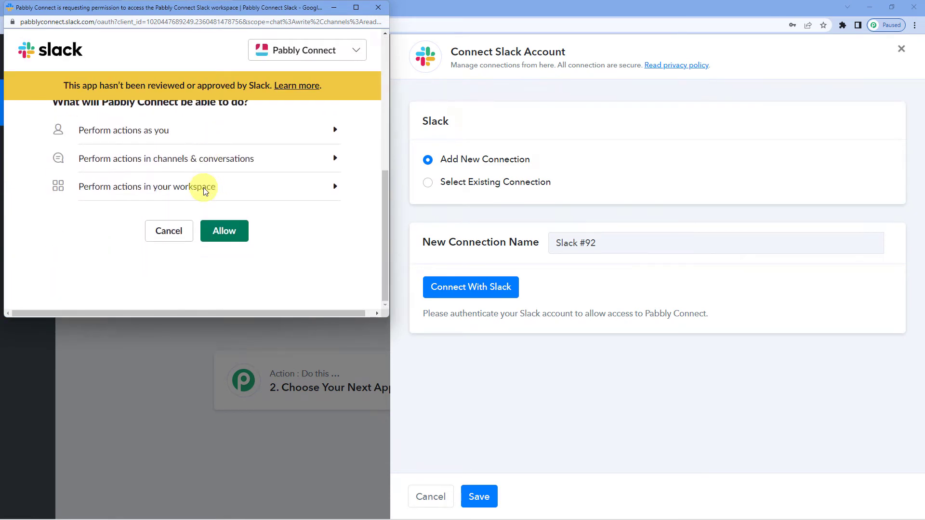
click(224, 229)
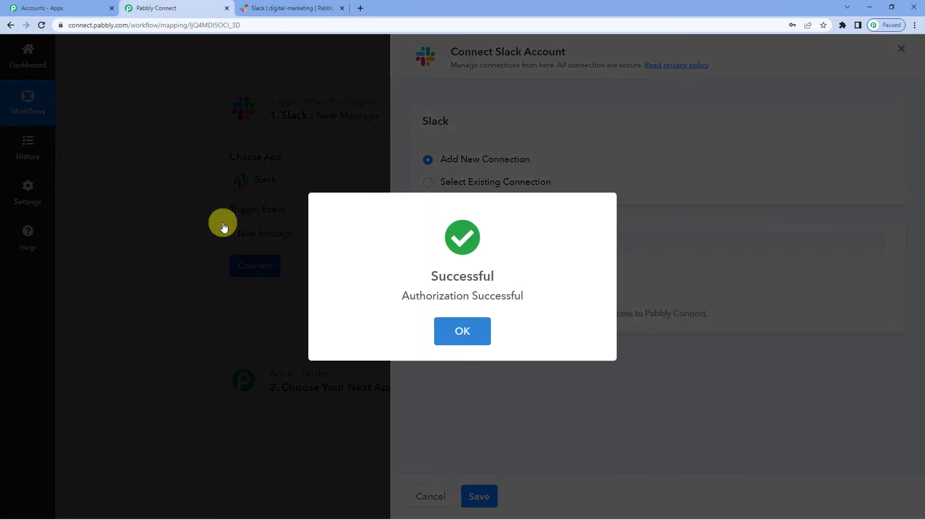
- Dismiss the authorization success message and open the trigger's Slack channel list
click(456, 332)
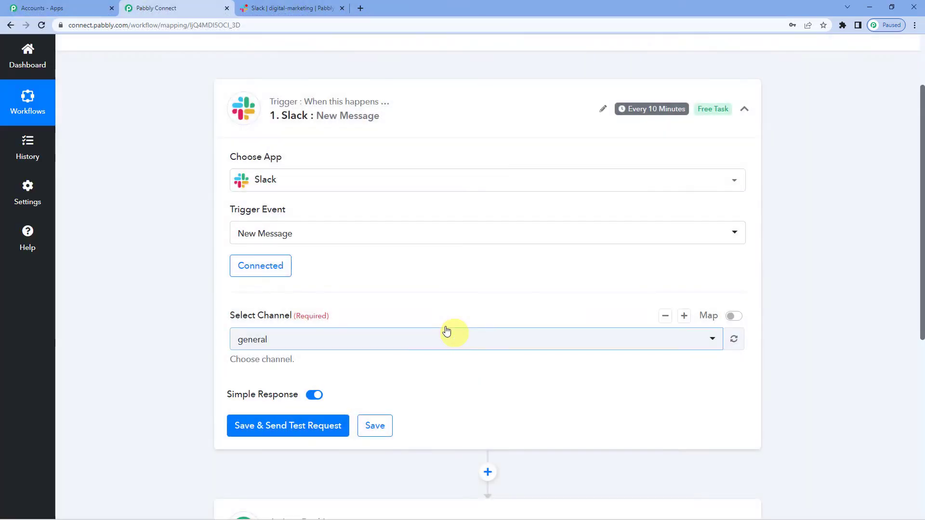
scroll(359, 257, down, 1)
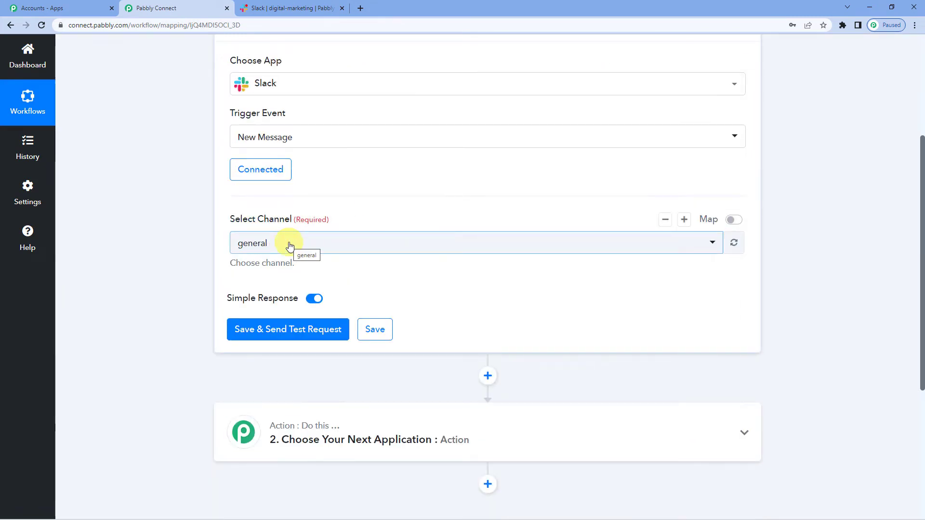
click(290, 246)
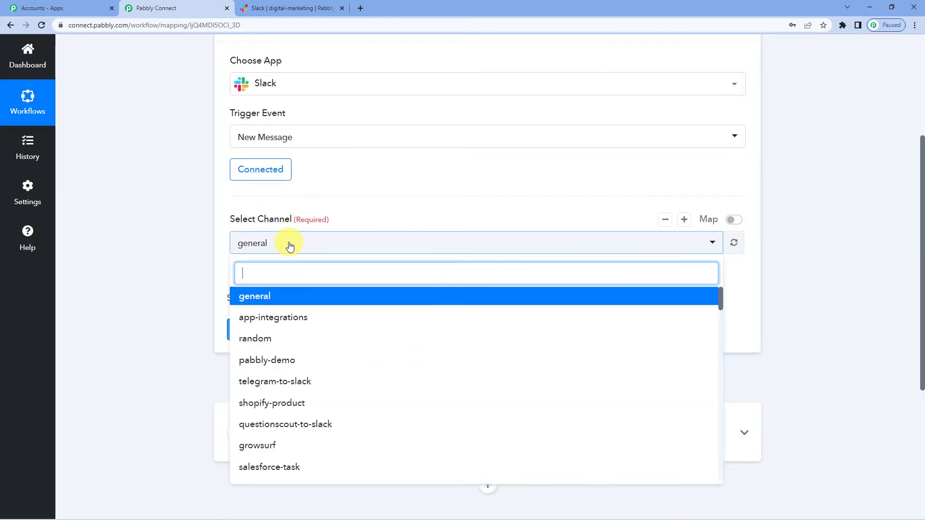
text(d)
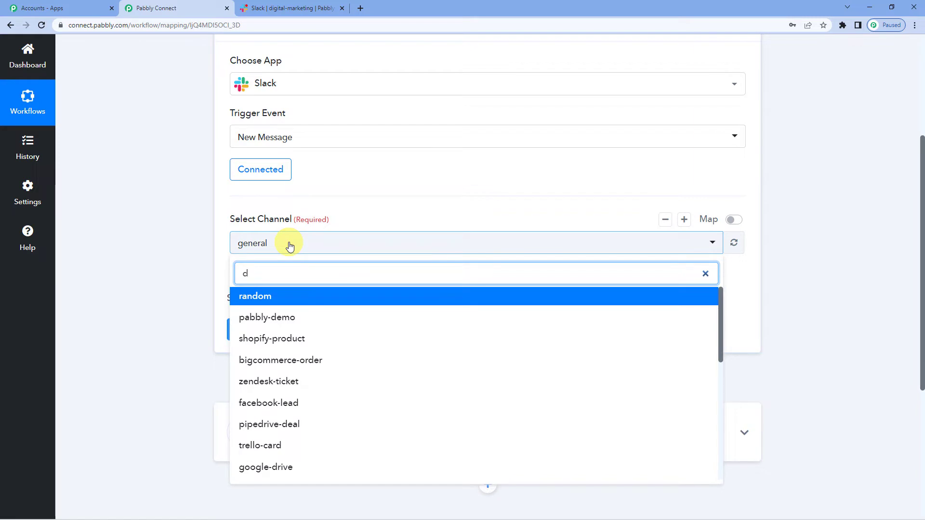
key(BackSpace)
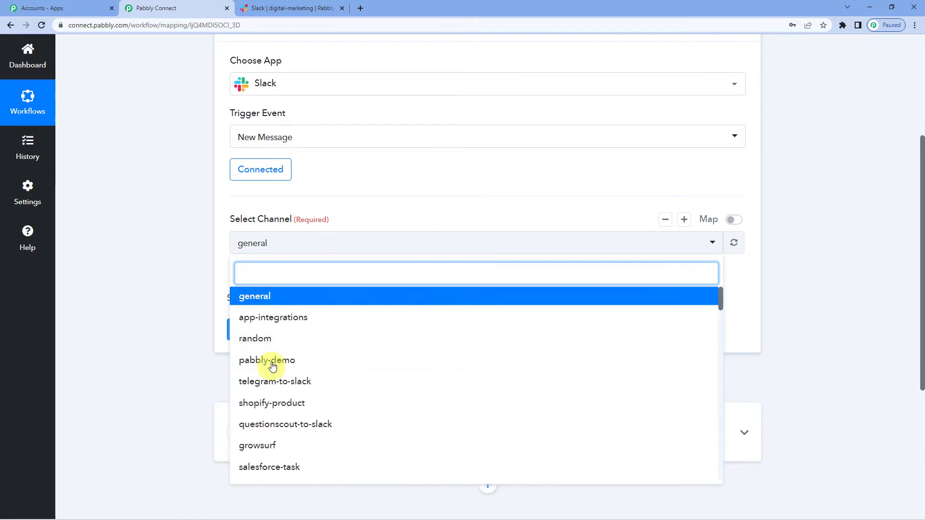
scroll(270, 366, down, 5)
scroll(280, 356, up, 6)
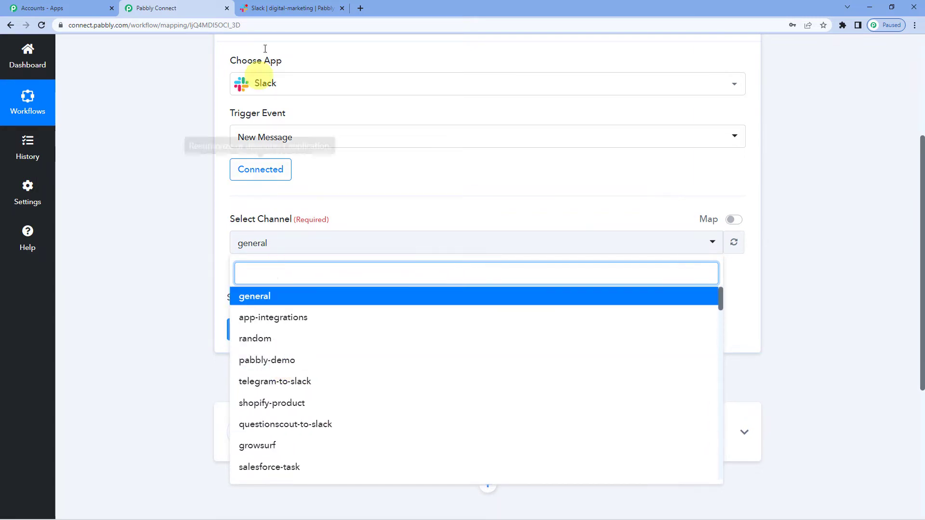
- Check the channel names in the Slack workspace tab
click(276, 9)
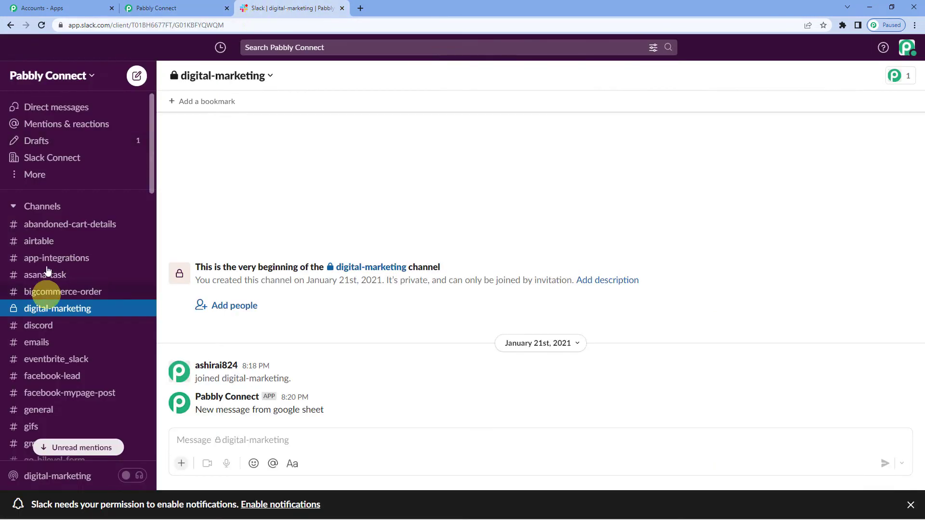
scroll(38, 280, down, 3)
scroll(37, 296, up, 3)
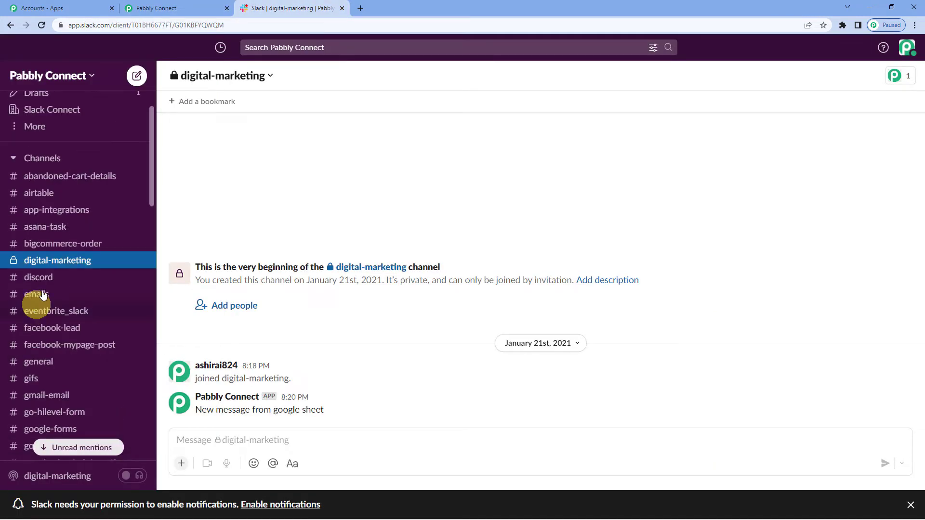
scroll(68, 217, down, 2)
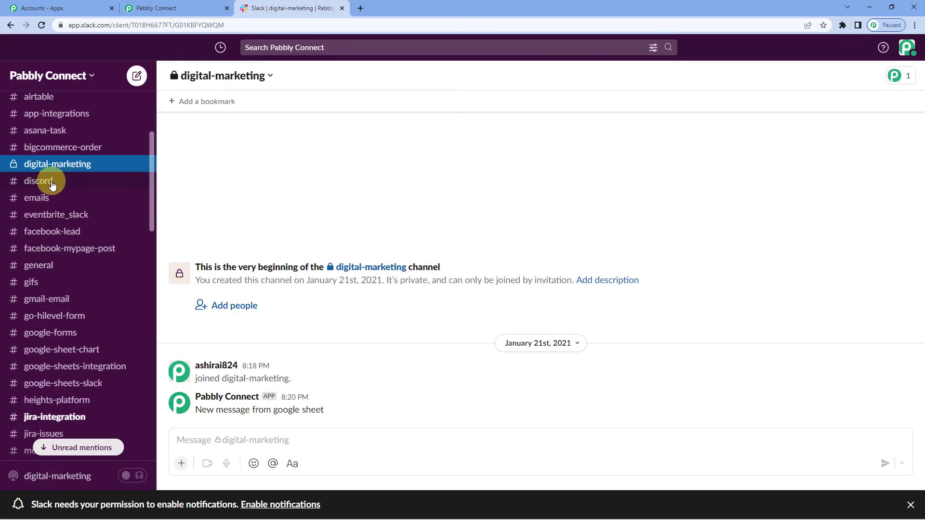
- Filter channels with 'dig' and select digital-marketing as the trigger channel
click(176, 7)
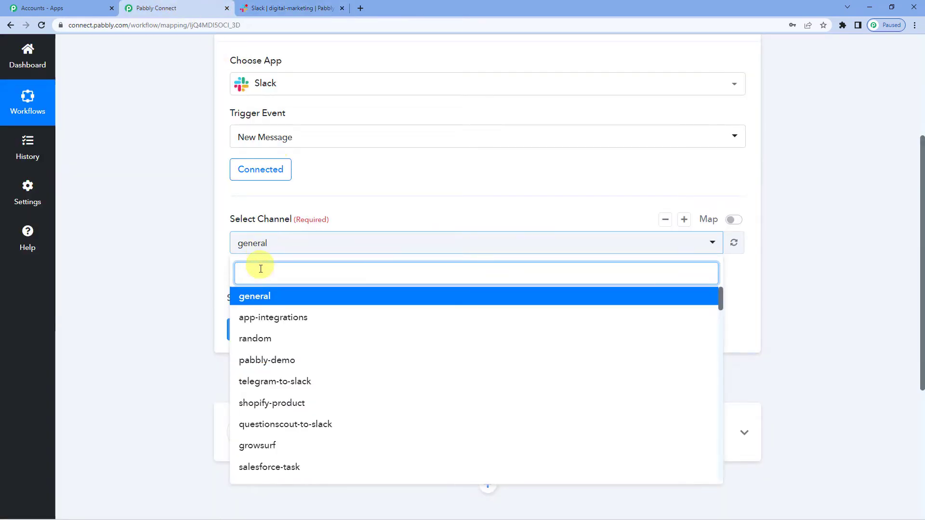
text(di)
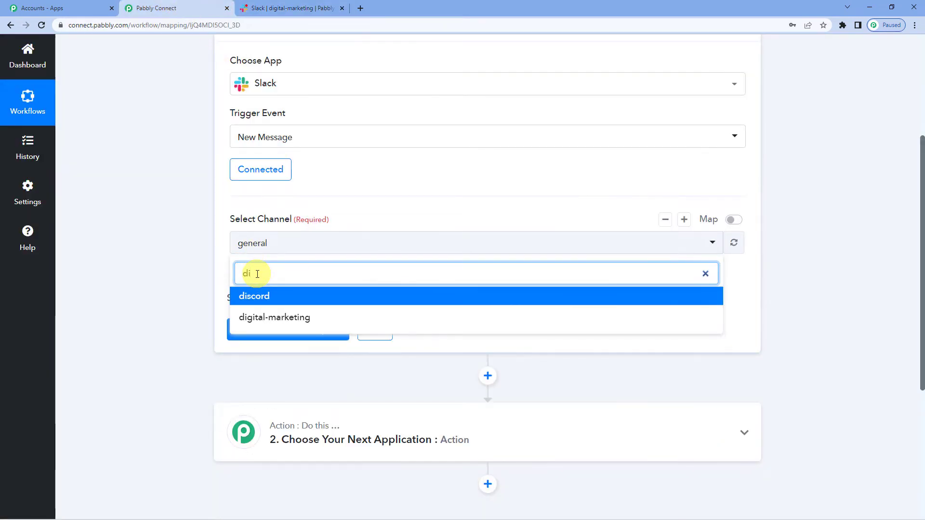
text(g)
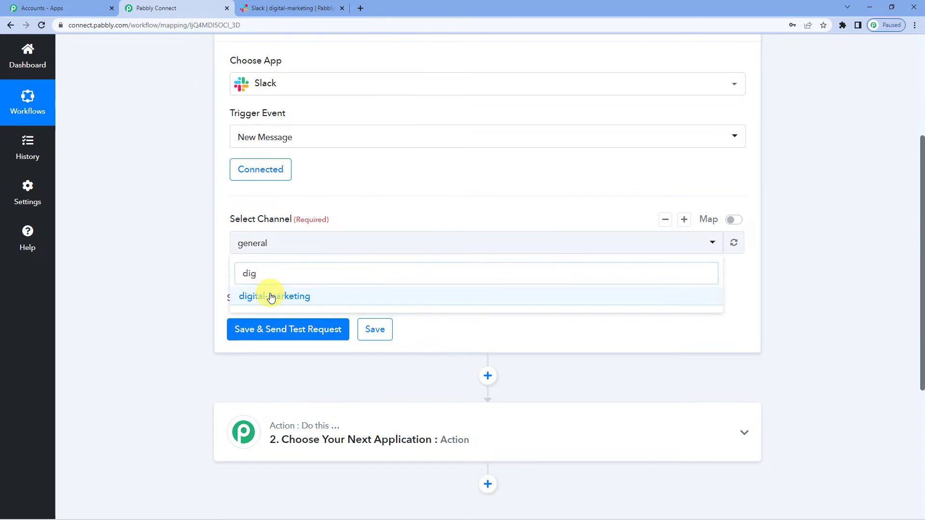
click(268, 295)
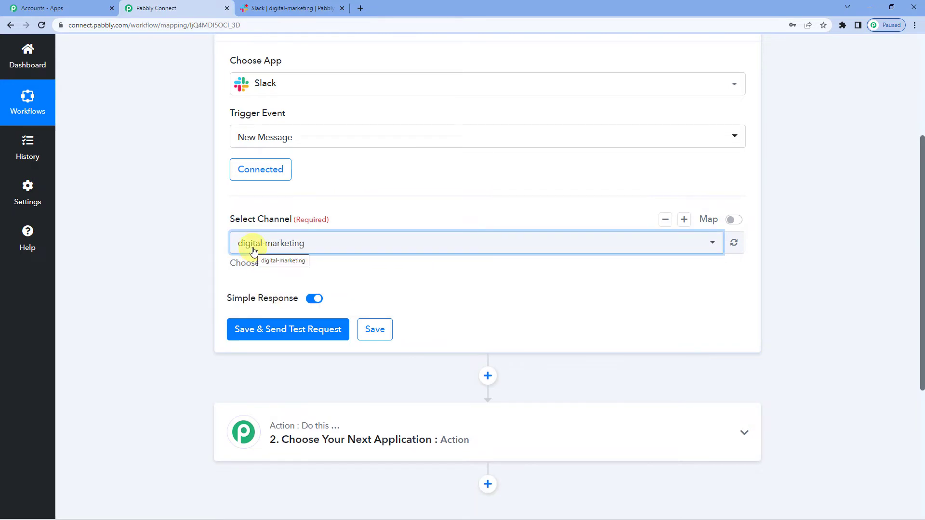
scroll(254, 252, down, 1)
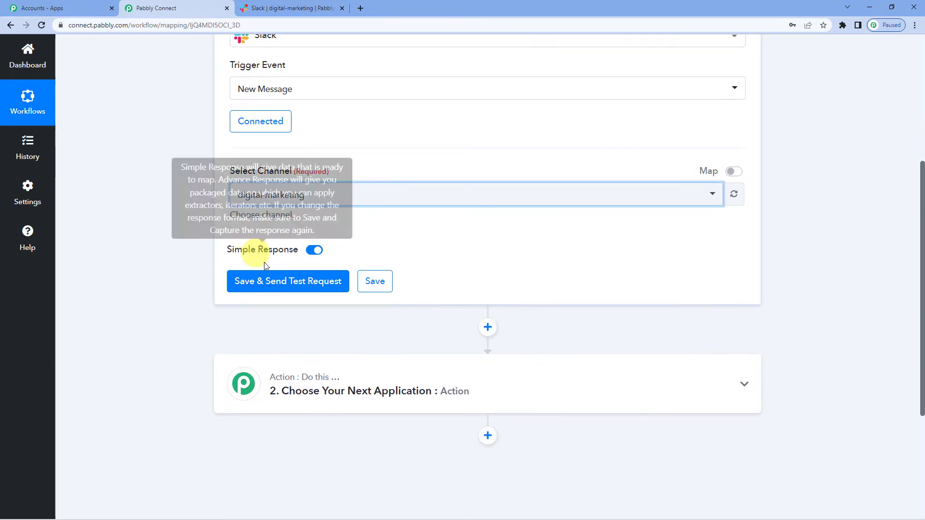
scroll(178, 306, up, 2)
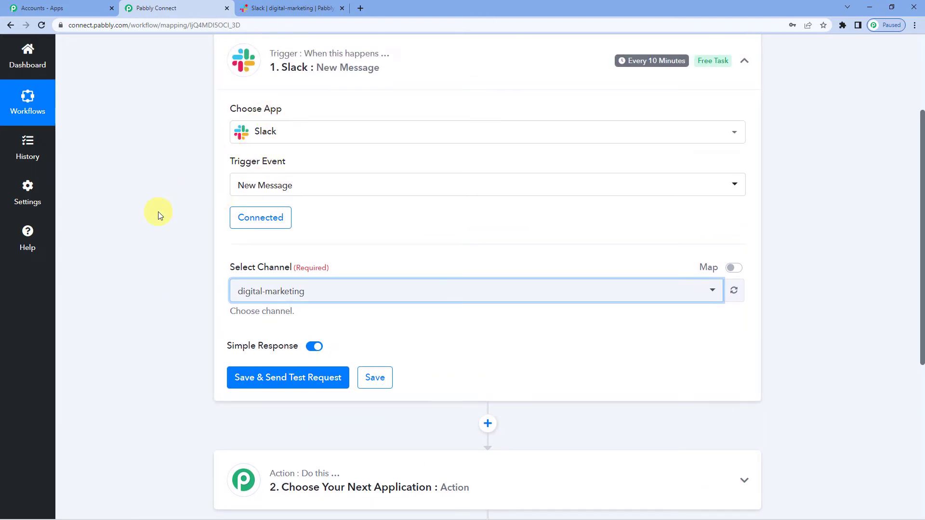
- Post 'Launching new data plans today. Check these out' in Slack's #digital-marketing
click(255, 3)
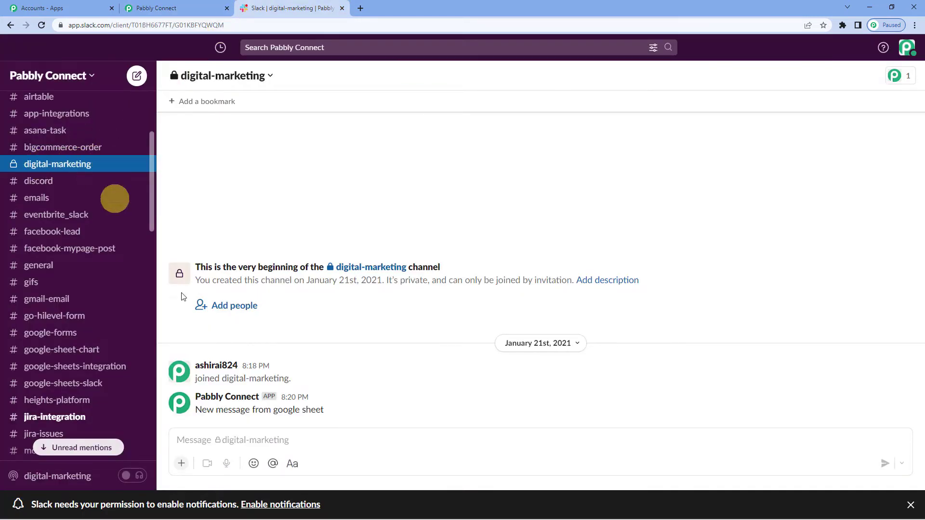
click(232, 445)
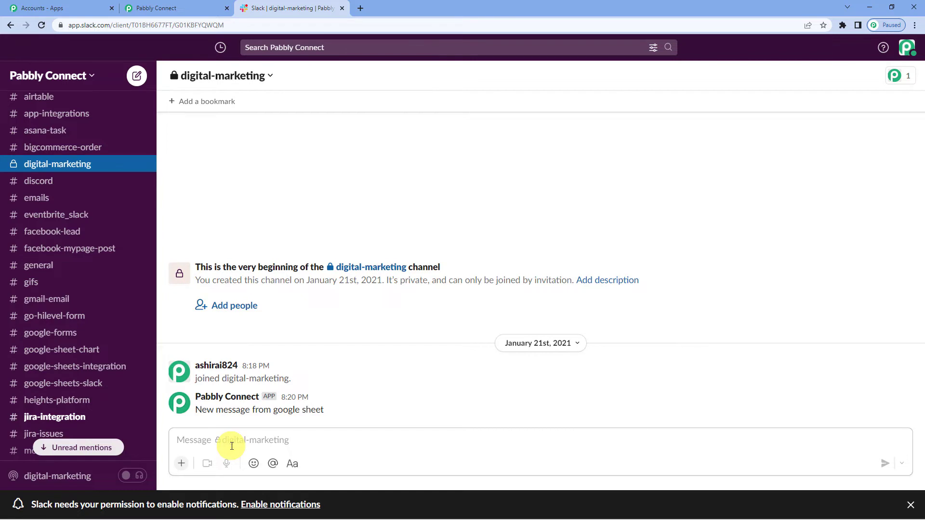
text(Lau)
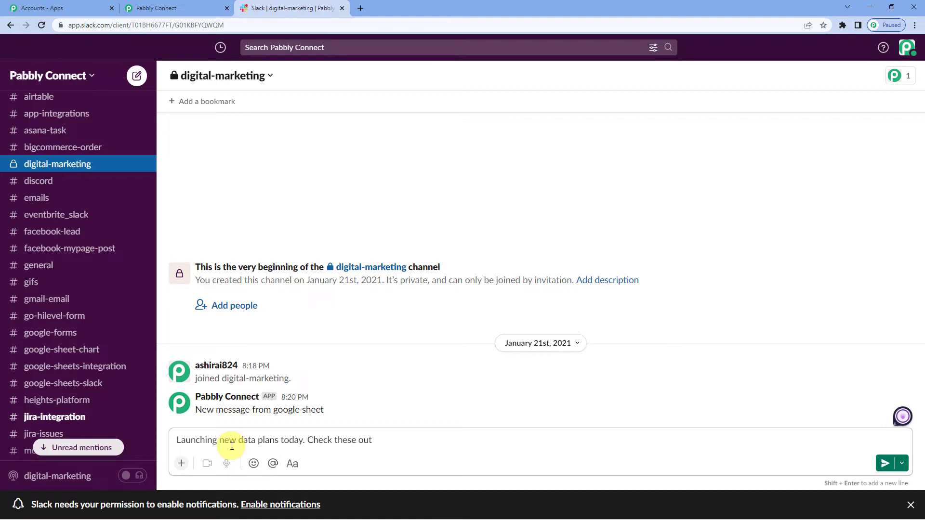
key(Return)
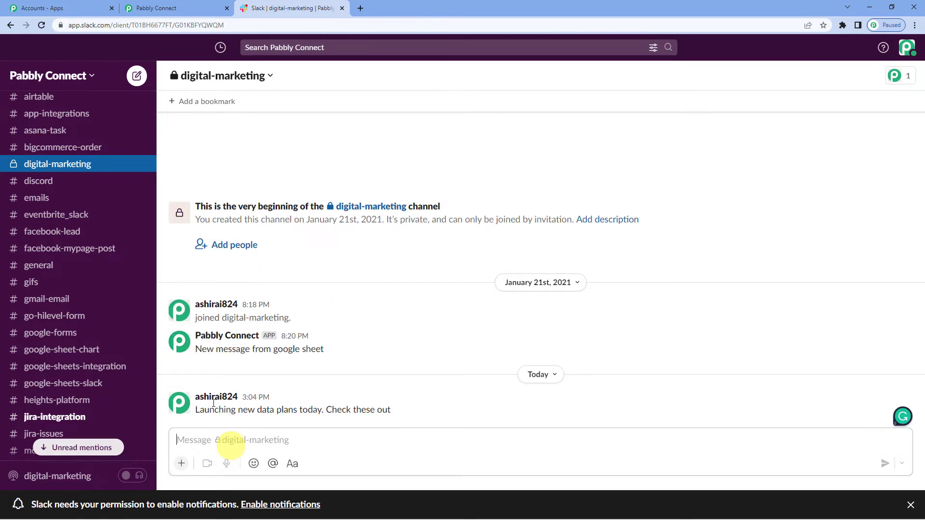
- Save the trigger, send a test request, and check the received Text value
click(195, 9)
click(260, 381)
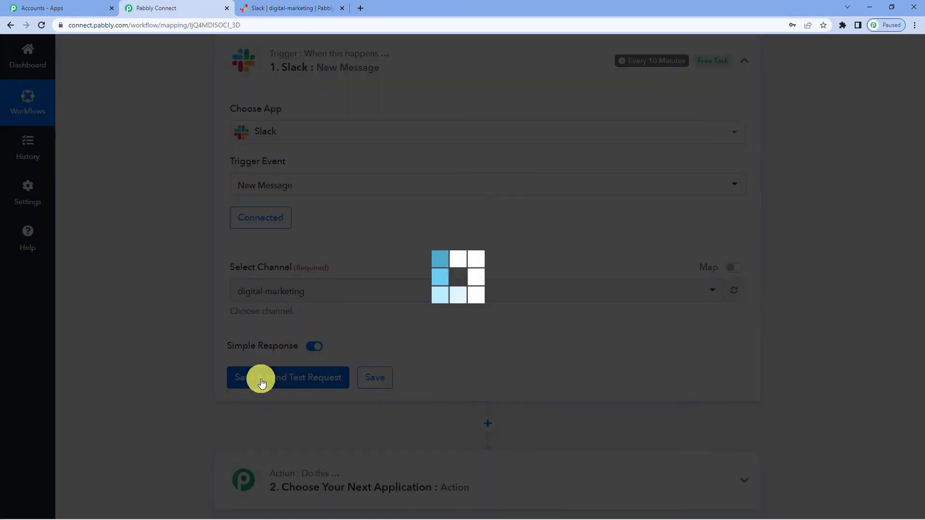
scroll(277, 377, down, 6)
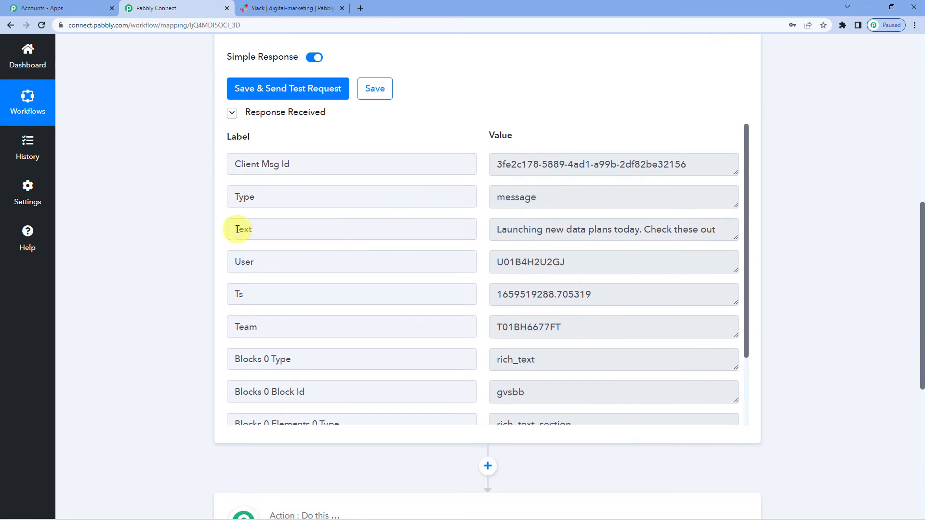
double_click(253, 230)
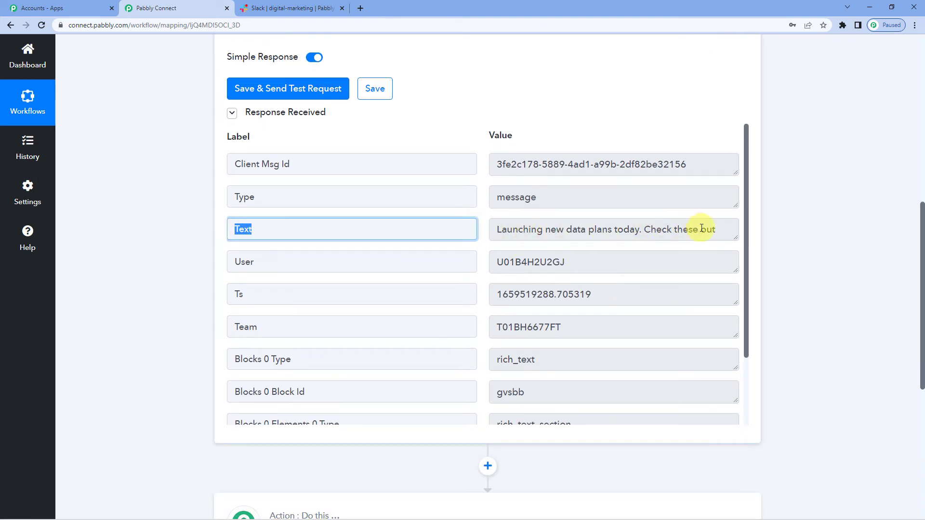
scroll(163, 317, up, 6)
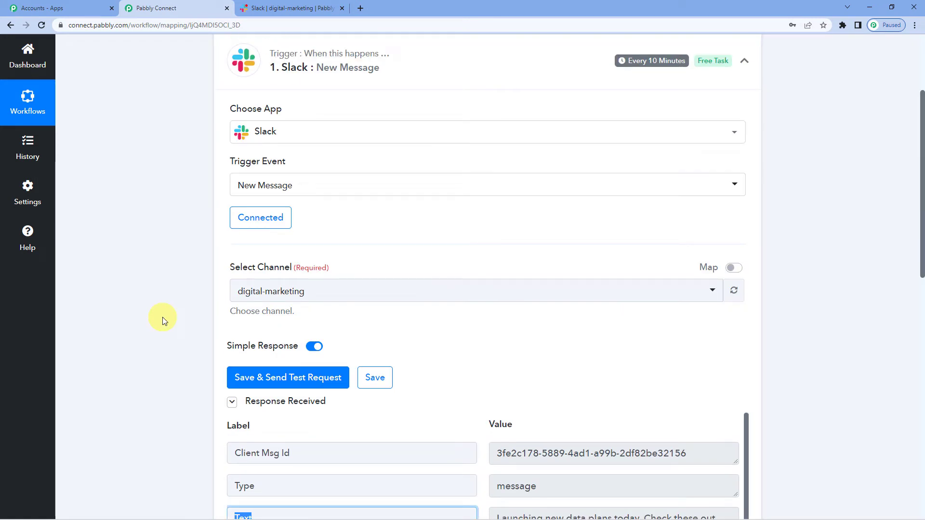
scroll(163, 317, down, 7)
scroll(212, 303, down, 6)
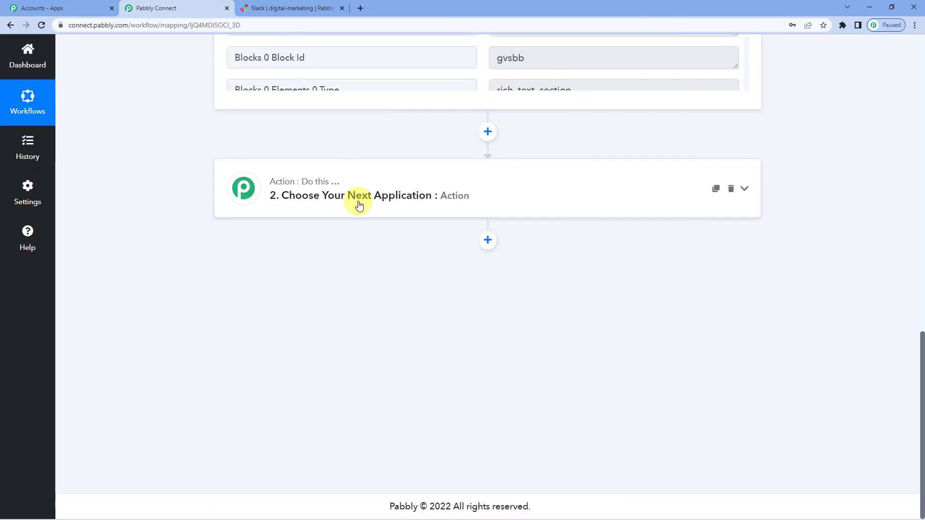
- Set the action step to Slack's Send Channel Message event
click(359, 206)
click(299, 266)
text(s)
key(BackSpace)
text(slac)
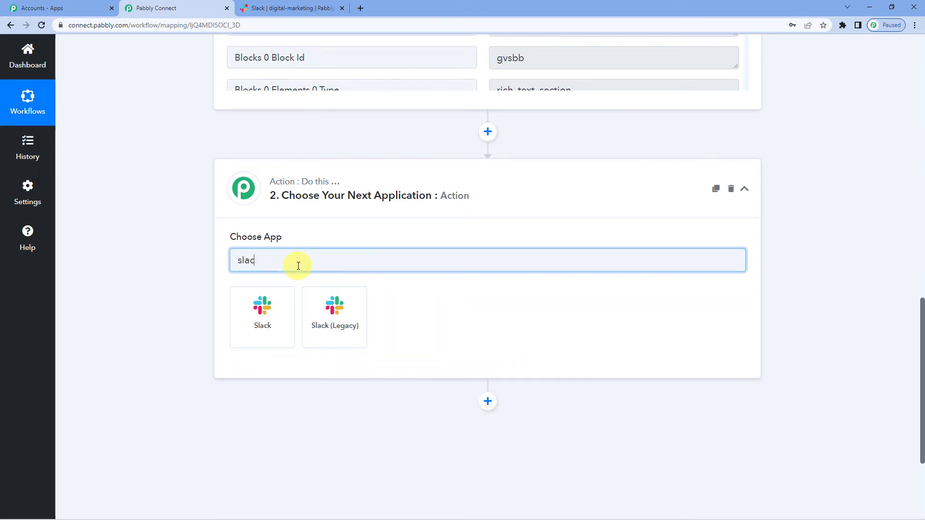
text(k)
click(262, 309)
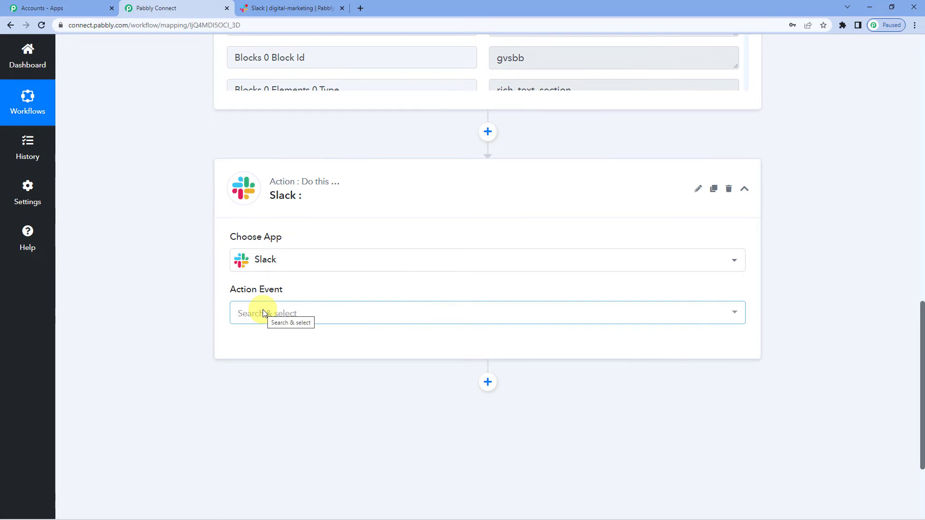
click(263, 313)
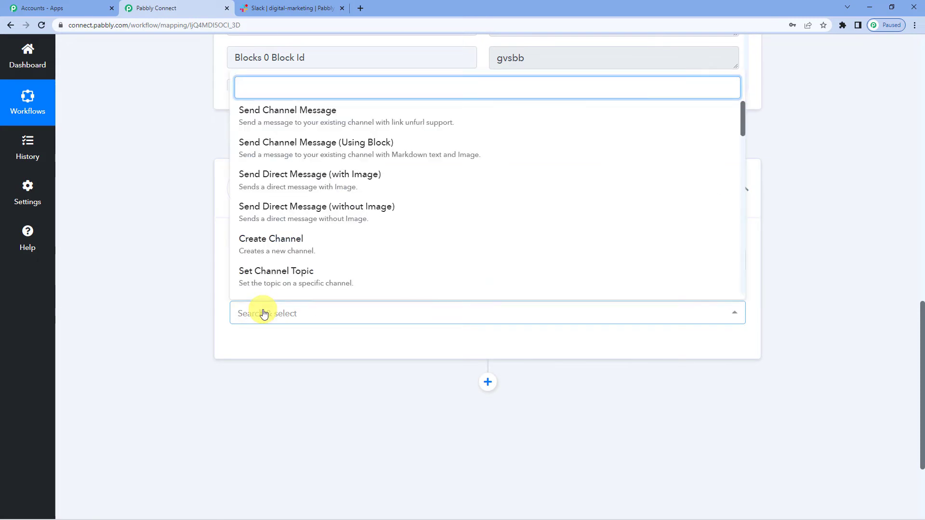
click(285, 114)
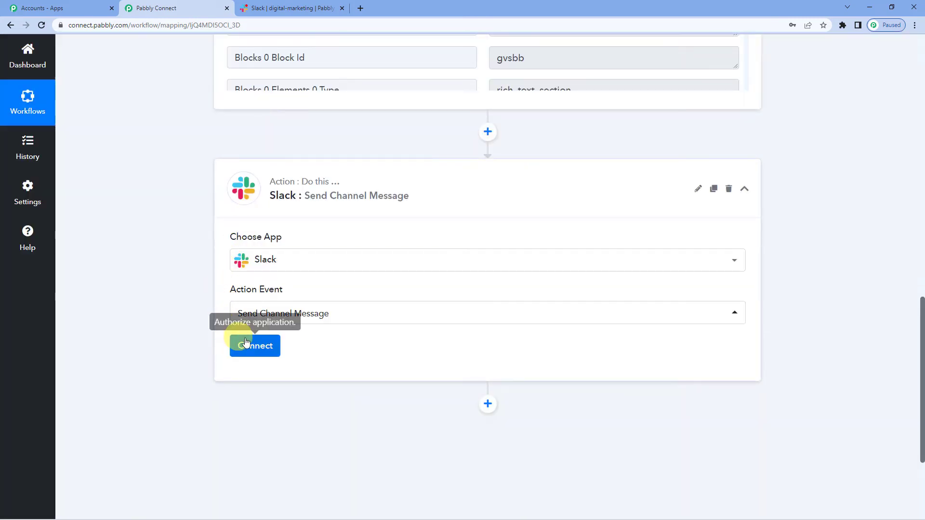
- Connect the action using the existing Slack #92 connection
click(245, 344)
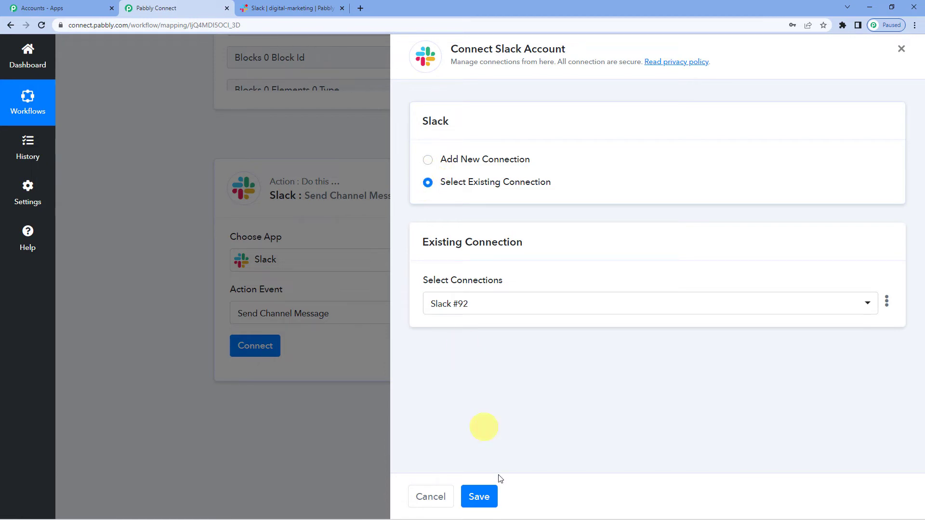
click(479, 497)
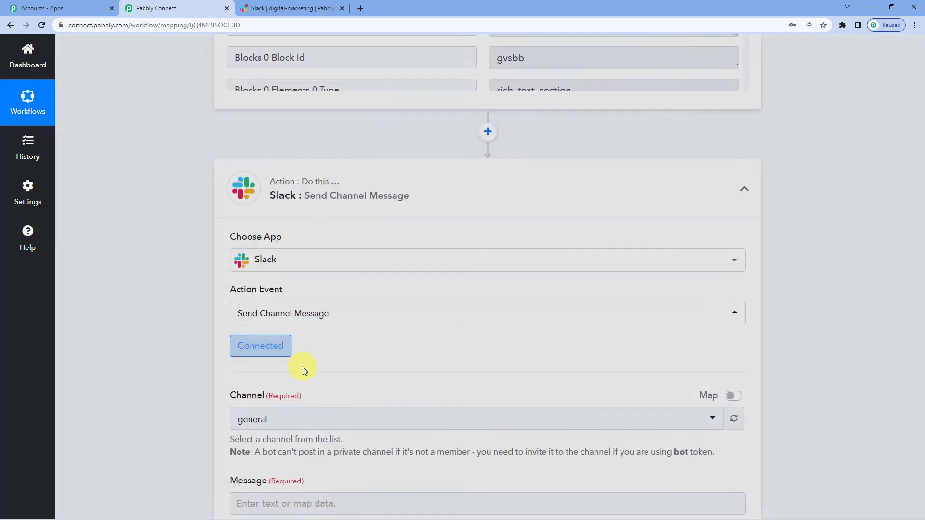
scroll(387, 341, down, 3)
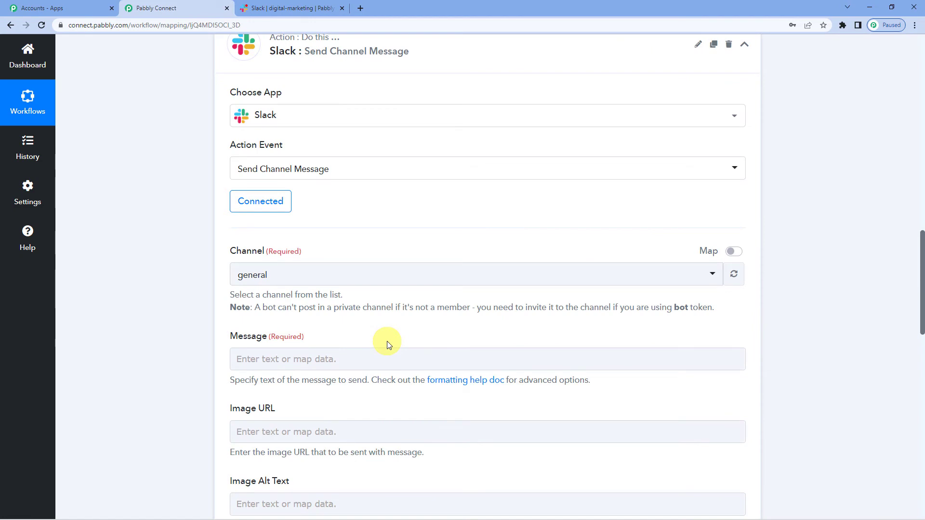
- Confirm general as the channel the Slack action posts to
click(264, 281)
scroll(264, 333, down, 2)
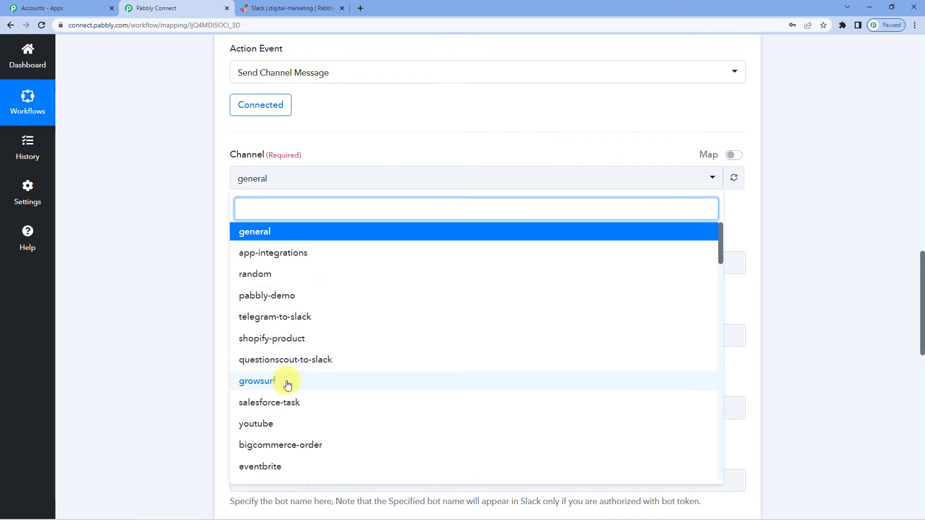
scroll(313, 427, up, 1)
click(228, 251)
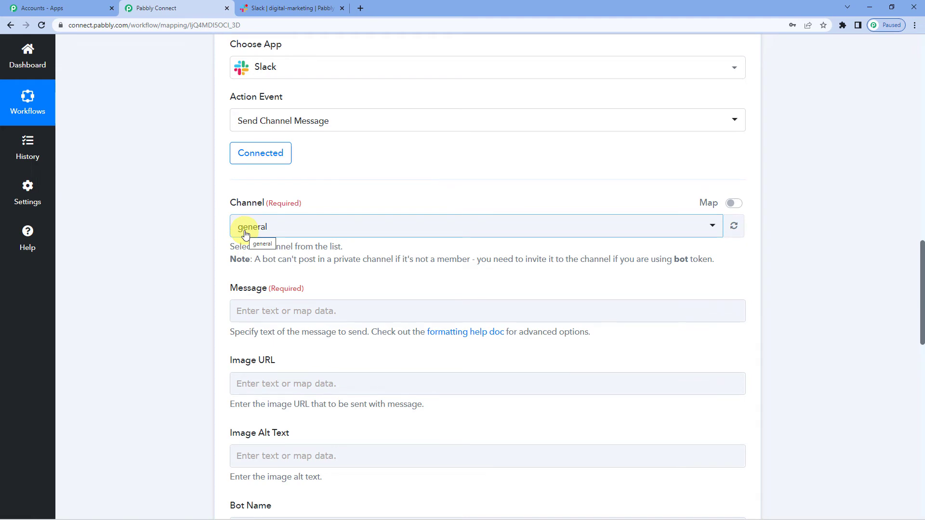
scroll(209, 228, up, 15)
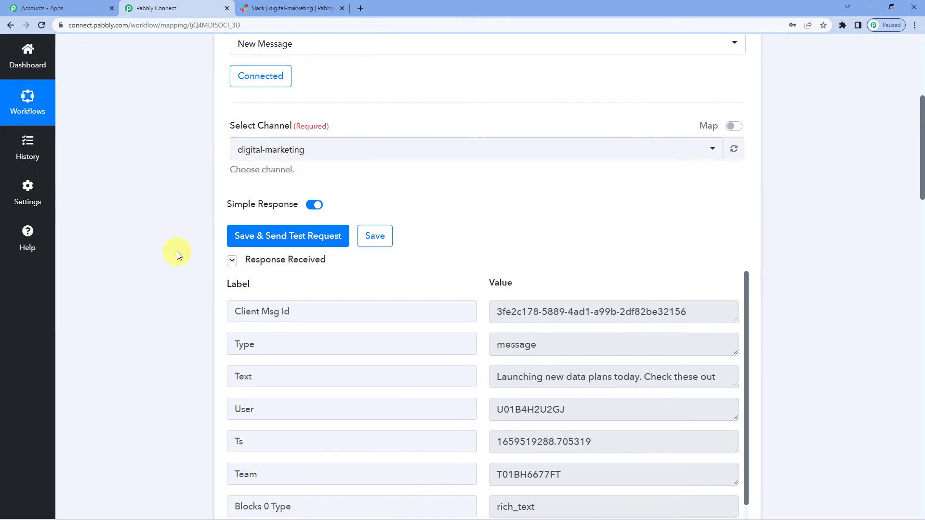
scroll(151, 285, down, 5)
scroll(145, 292, down, 7)
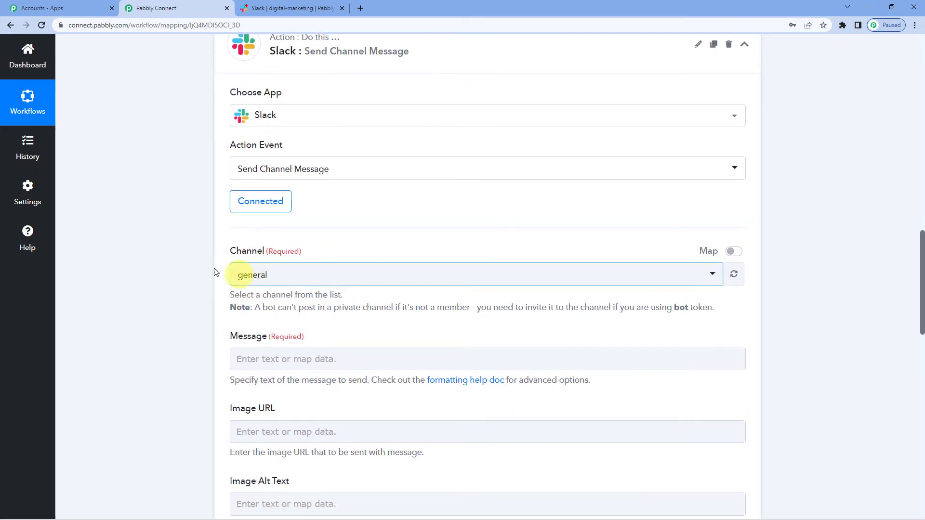
scroll(155, 252, up, 10)
scroll(154, 250, up, 1)
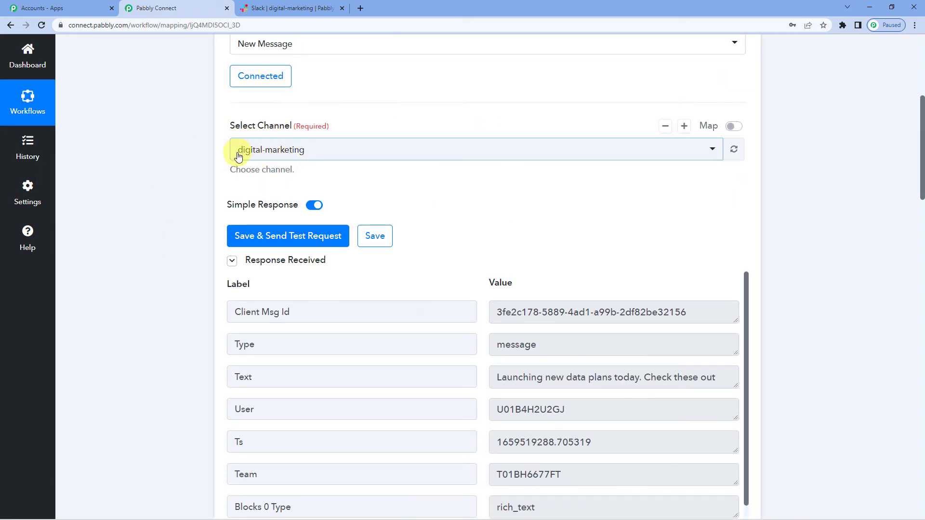
scroll(182, 289, down, 9)
scroll(203, 315, down, 3)
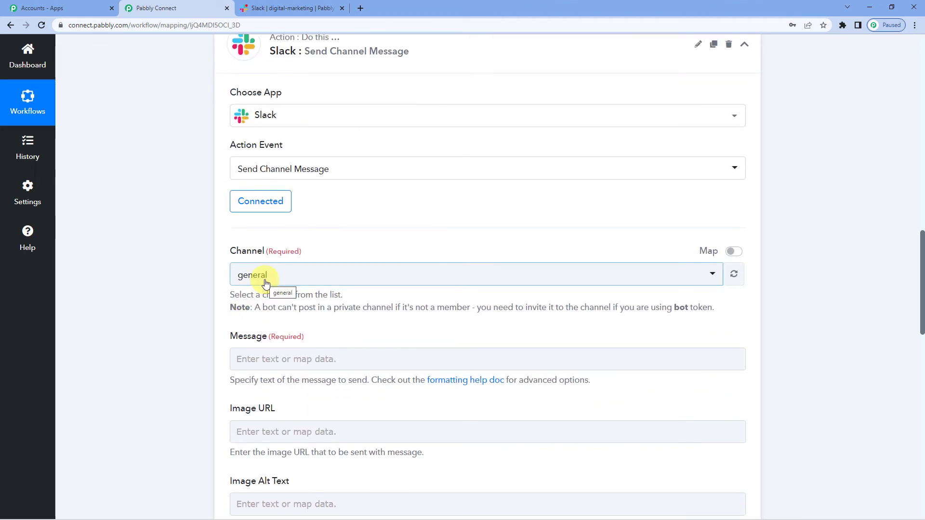
click(265, 283)
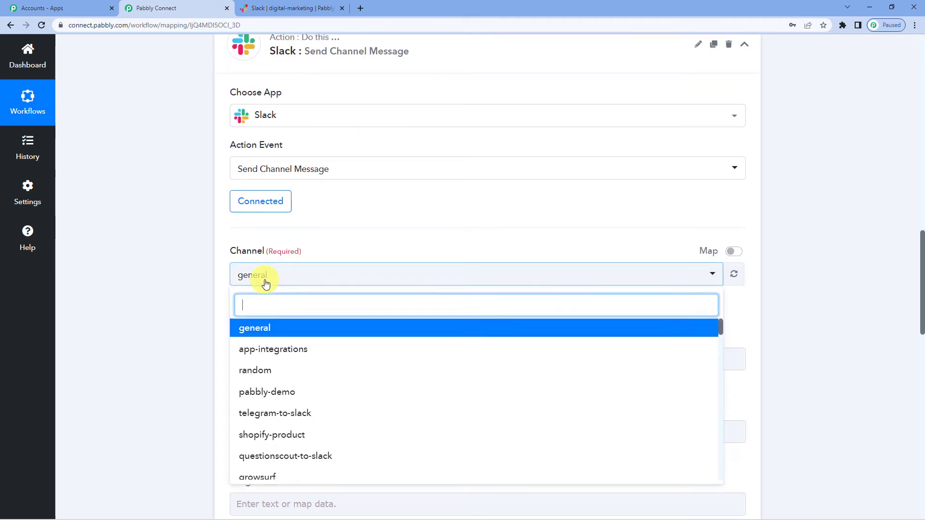
click(254, 327)
scroll(224, 273, down, 2)
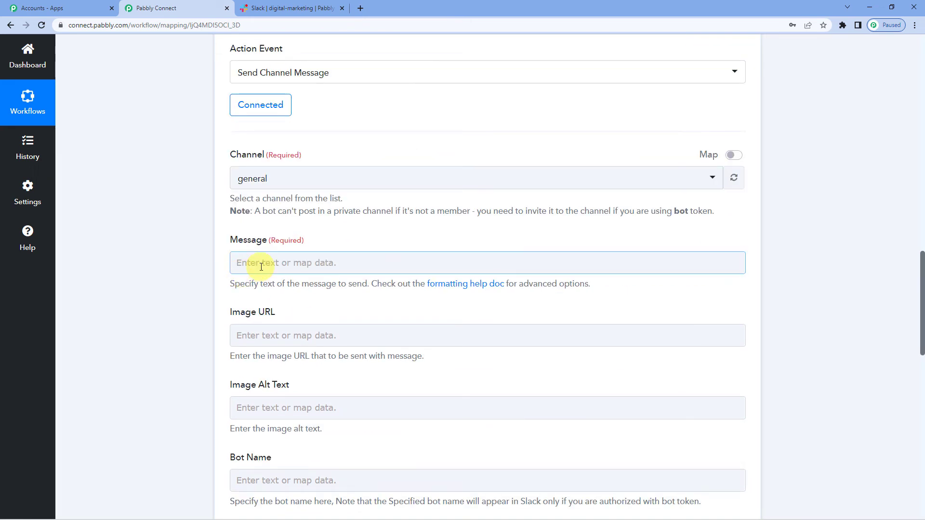
- Open the Message field's Insert Data panel and expand '1. Slack: New Message' fields
click(261, 266)
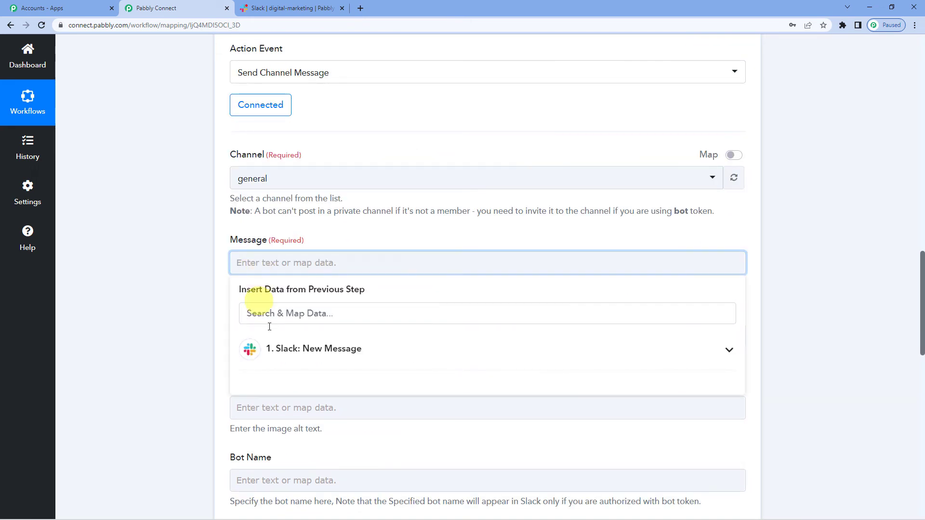
click(305, 352)
scroll(345, 323, down, 1)
scroll(345, 324, down, 2)
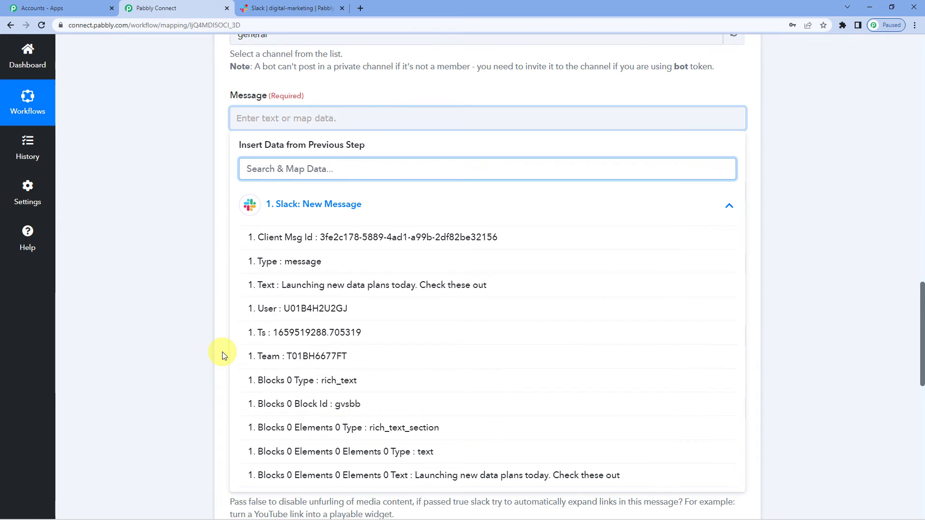
scroll(222, 352, up, 9)
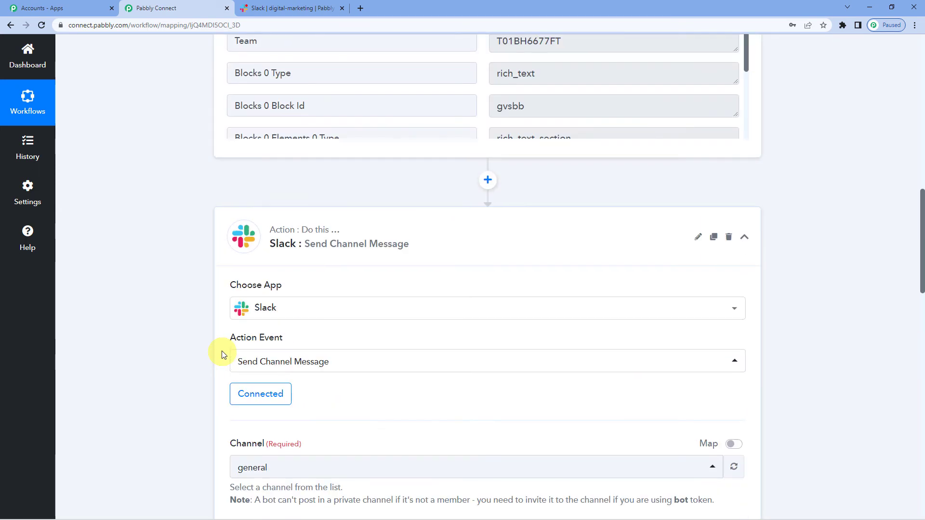
scroll(184, 322, up, 12)
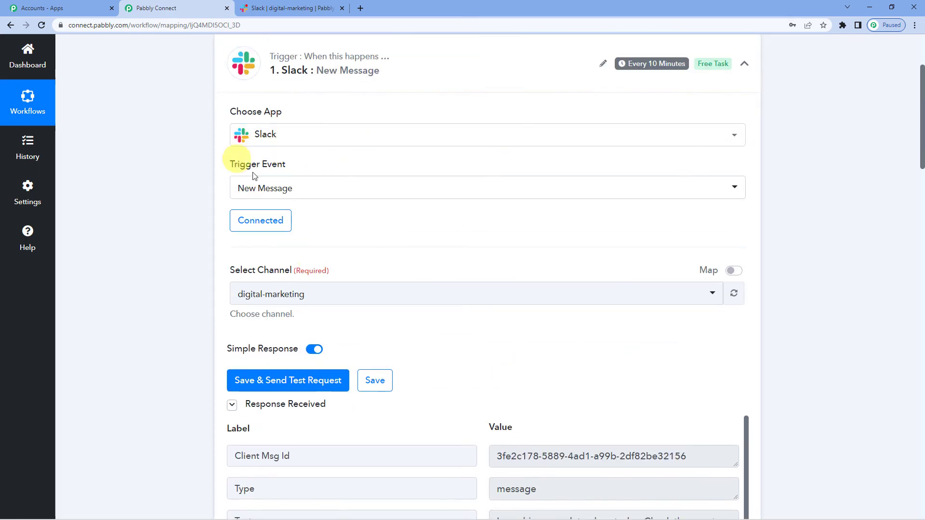
scroll(227, 206, down, 3)
scroll(453, 194, down, 3)
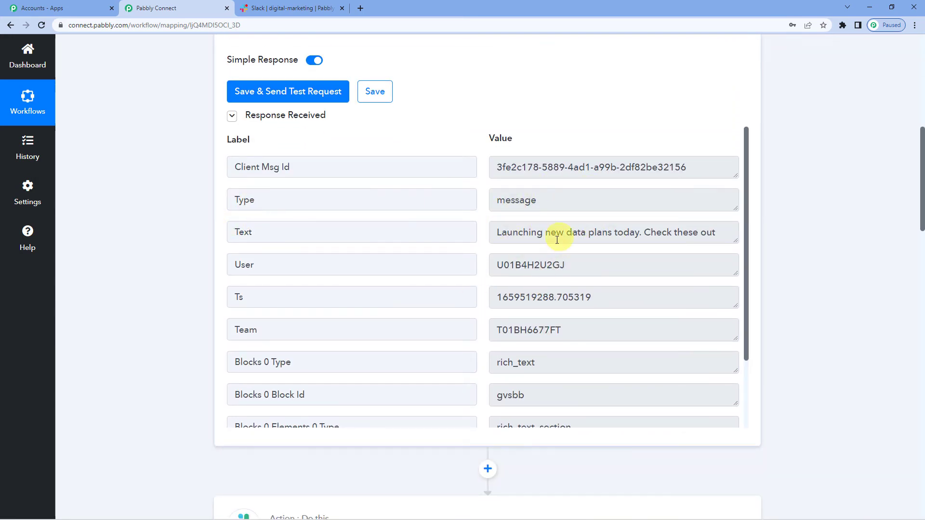
scroll(442, 252, down, 1)
scroll(182, 356, down, 10)
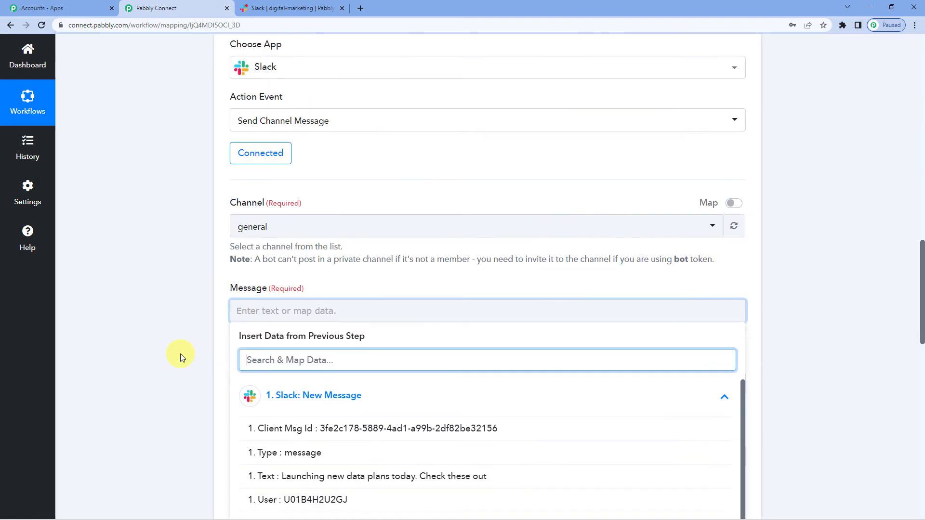
scroll(248, 309, down, 3)
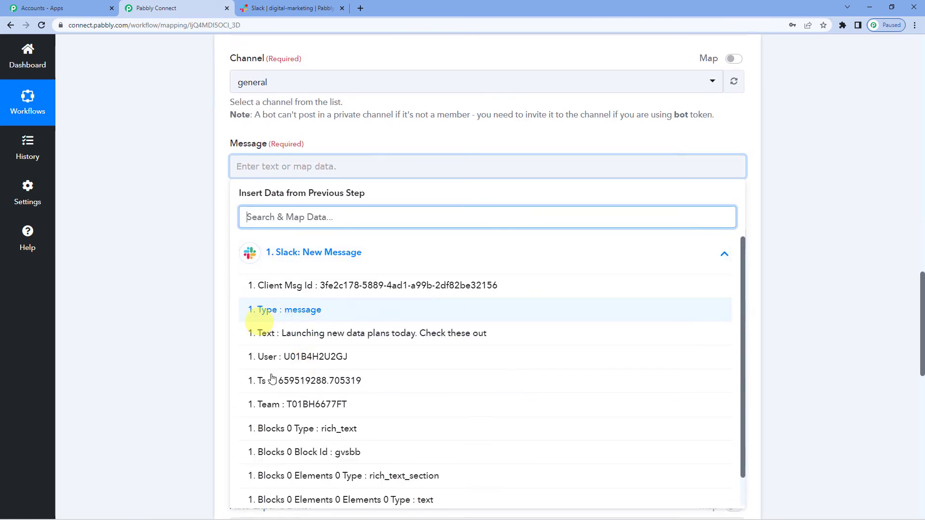
- Map the trigger's Text value into the action's Message field
click(307, 343)
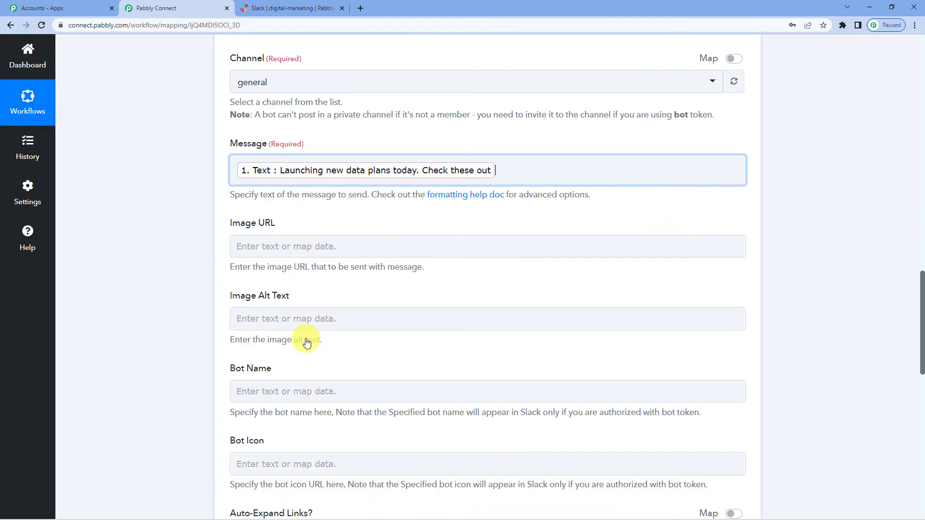
click(222, 195)
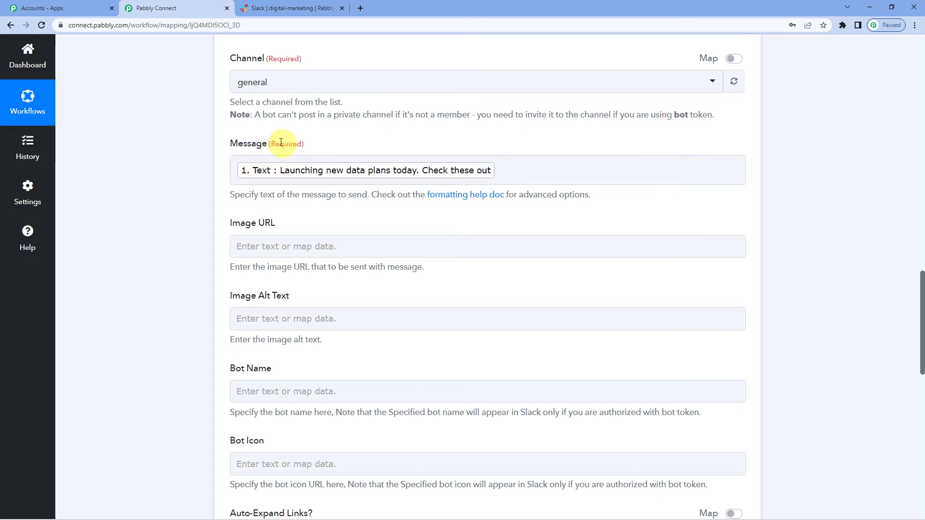
click(336, 176)
scroll(145, 321, up, 15)
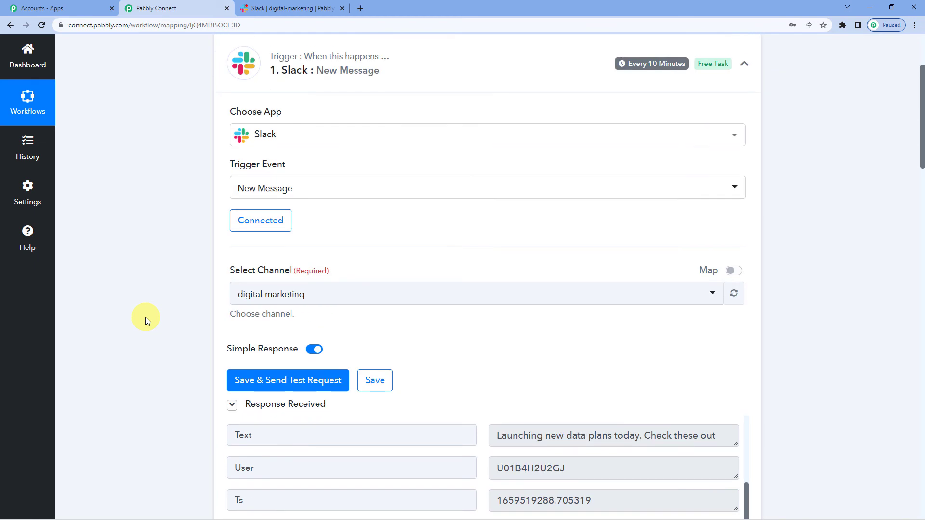
scroll(146, 317, down, 1)
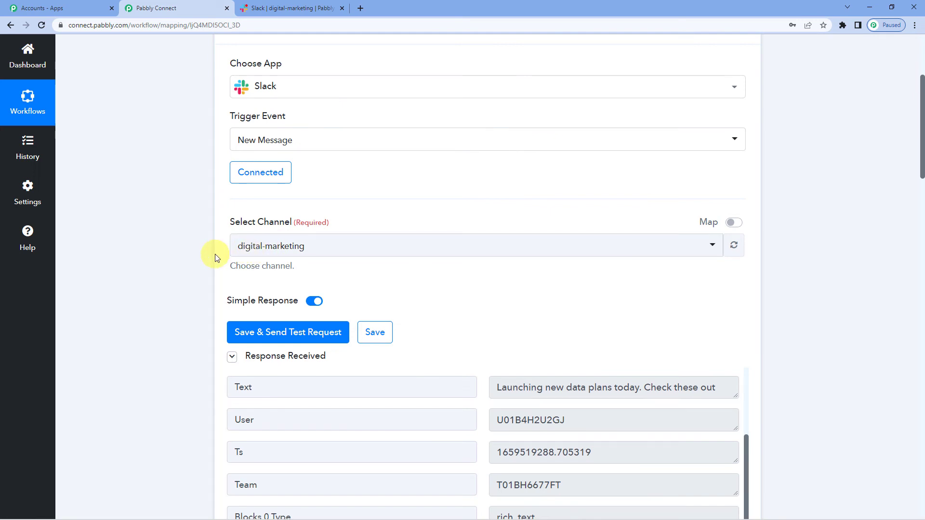
scroll(215, 258, down, 15)
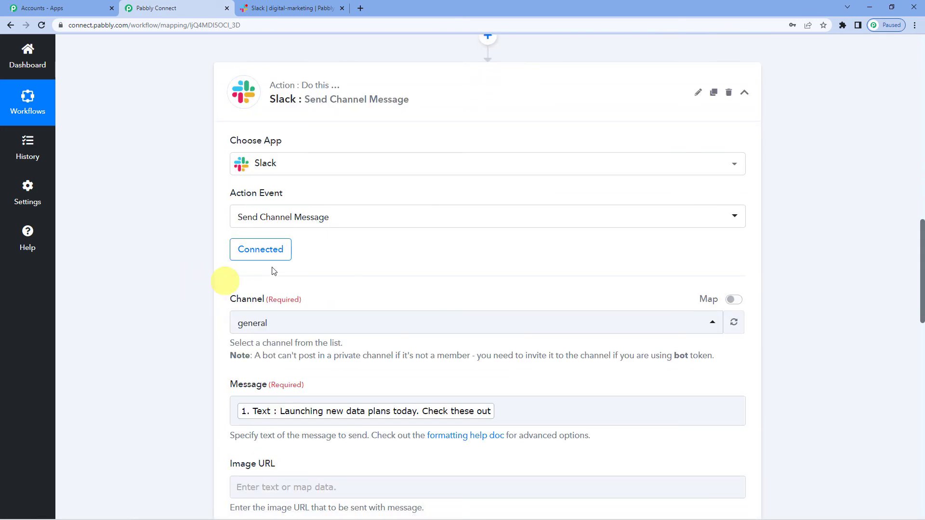
scroll(270, 289, down, 2)
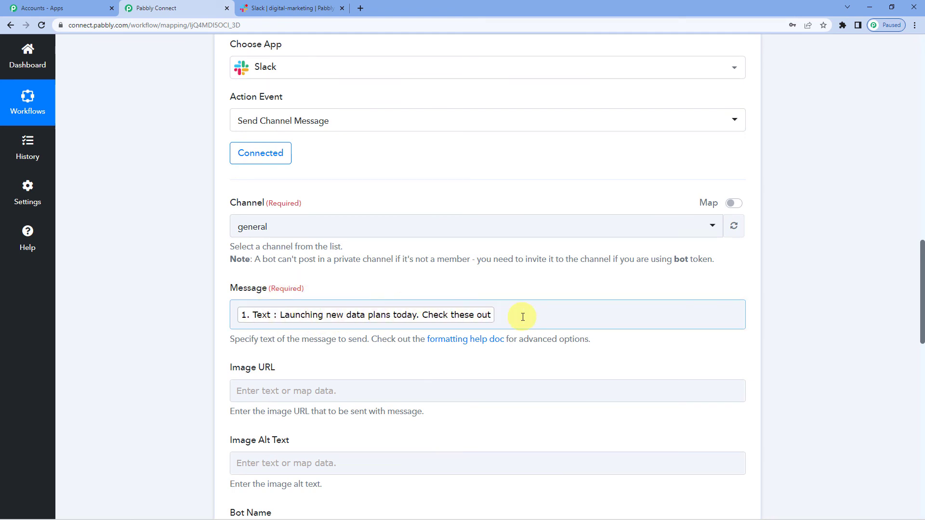
scroll(523, 316, down, 3)
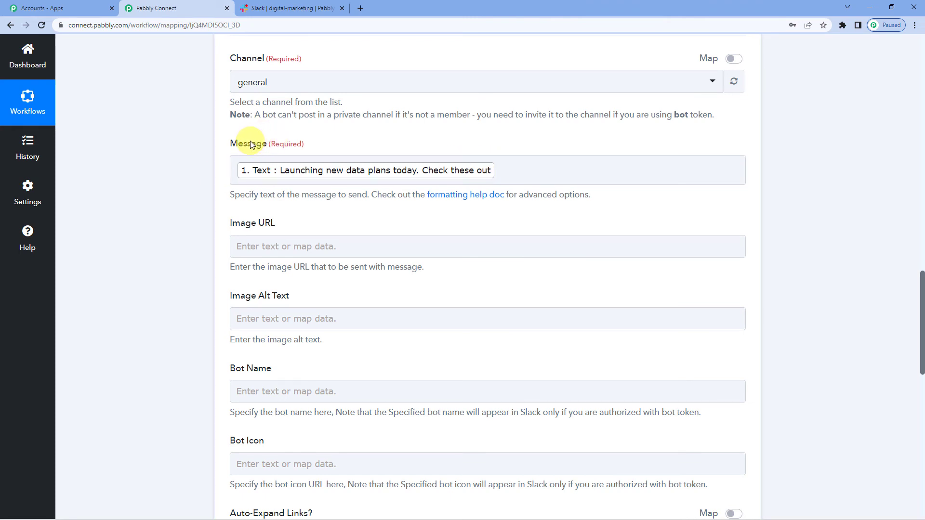
scroll(250, 145, down, 1)
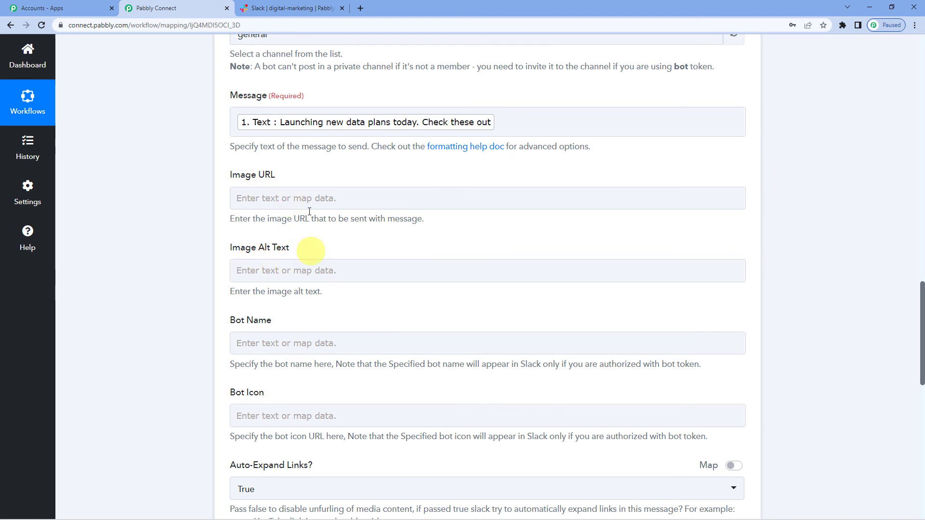
scroll(223, 279, down, 2)
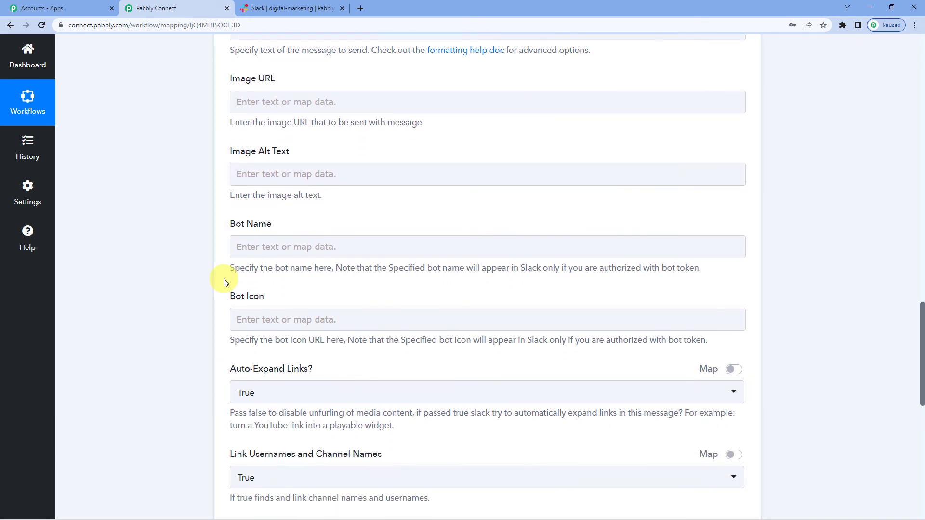
scroll(223, 282, down, 9)
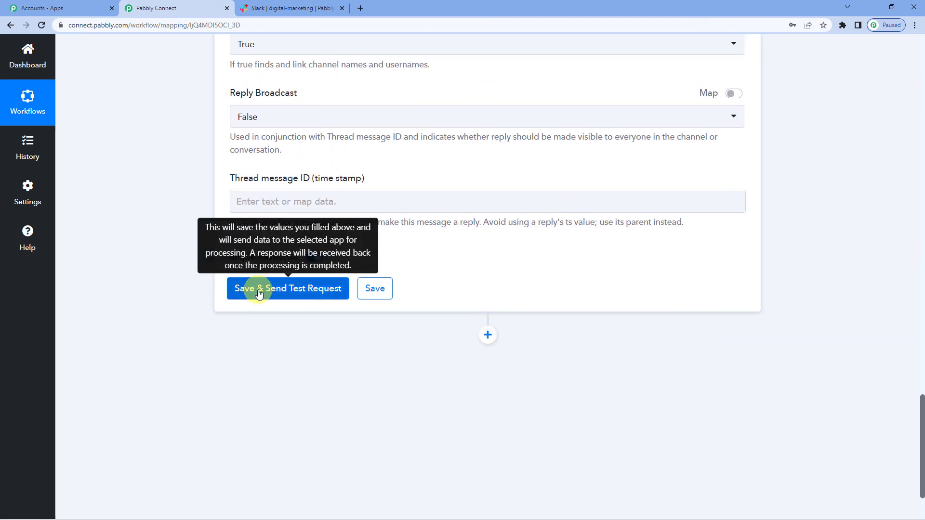
- Save the Slack action, send a test request, and review the response showing the posted message text
click(259, 289)
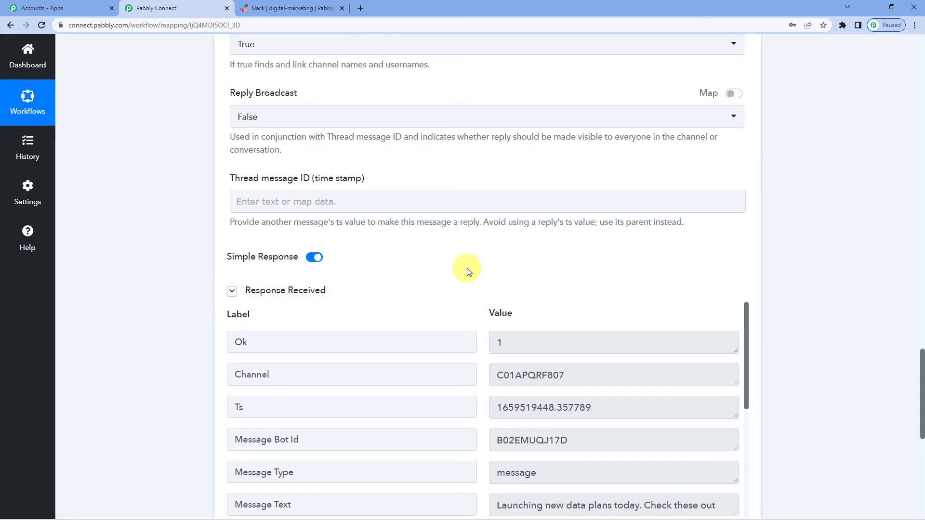
scroll(470, 270, down, 3)
scroll(425, 390, down, 4)
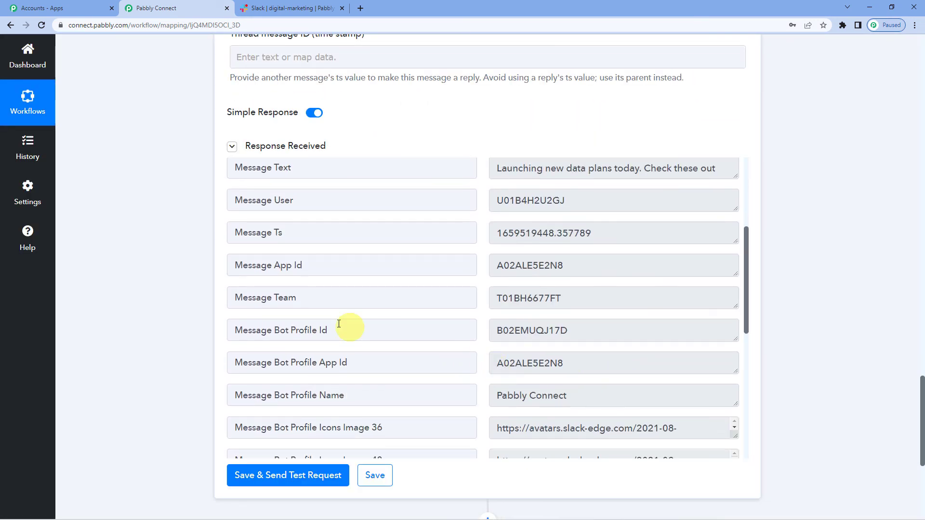
scroll(189, 324, up, 1)
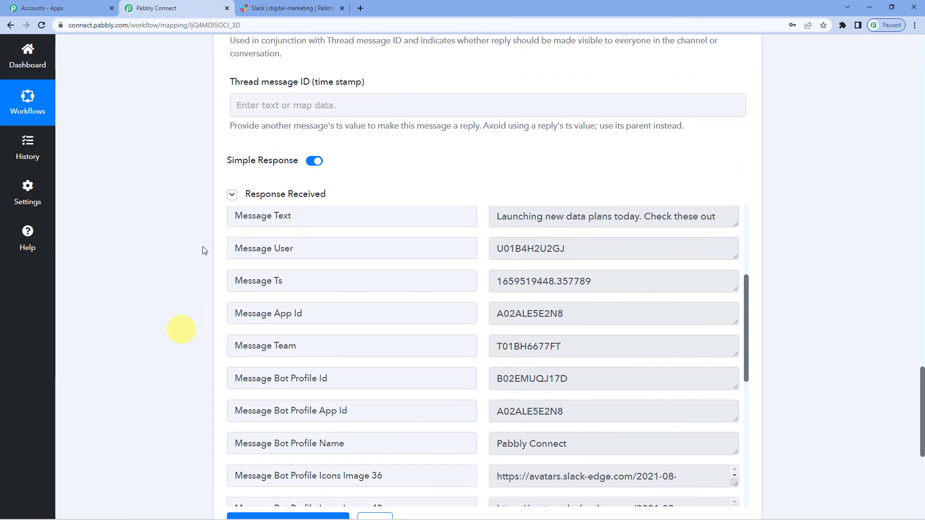
scroll(171, 196, up, 15)
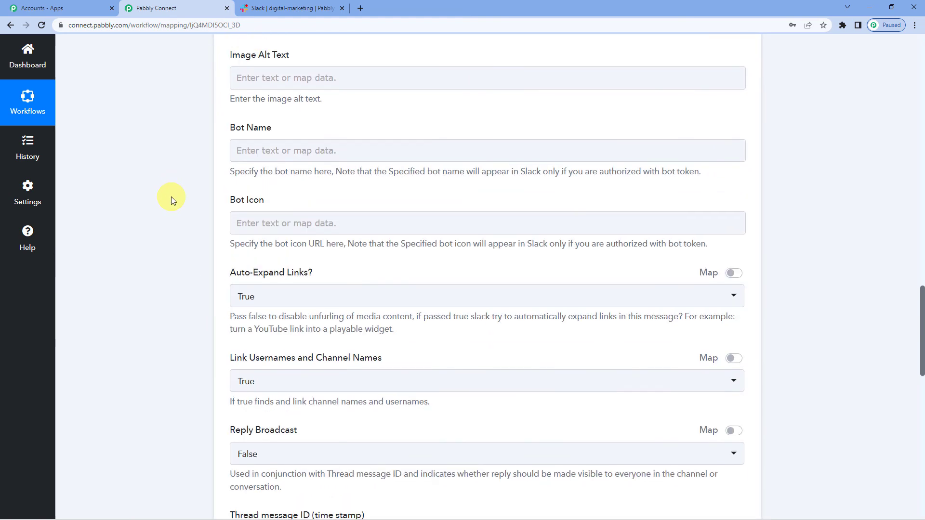
- In Slack's #general channel, check the posted message 'Launching new data plans today. Check these out'
click(272, 6)
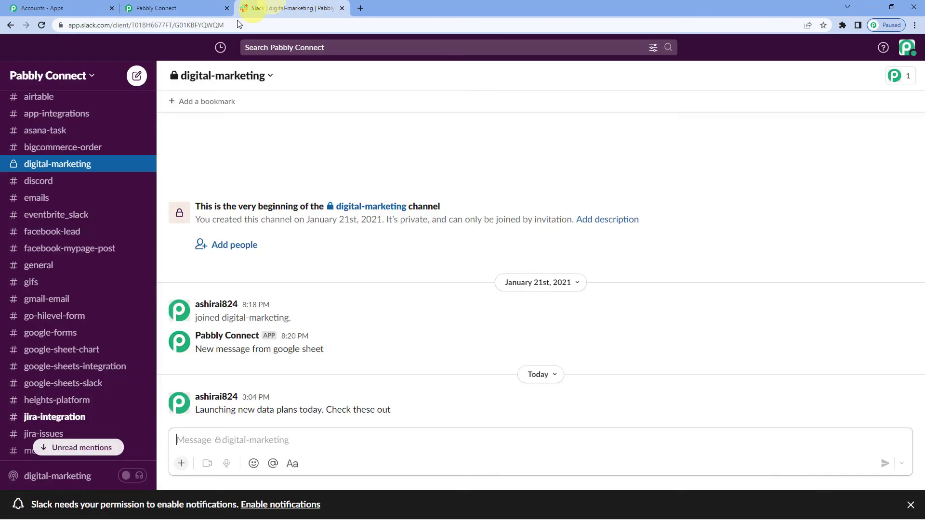
click(57, 272)
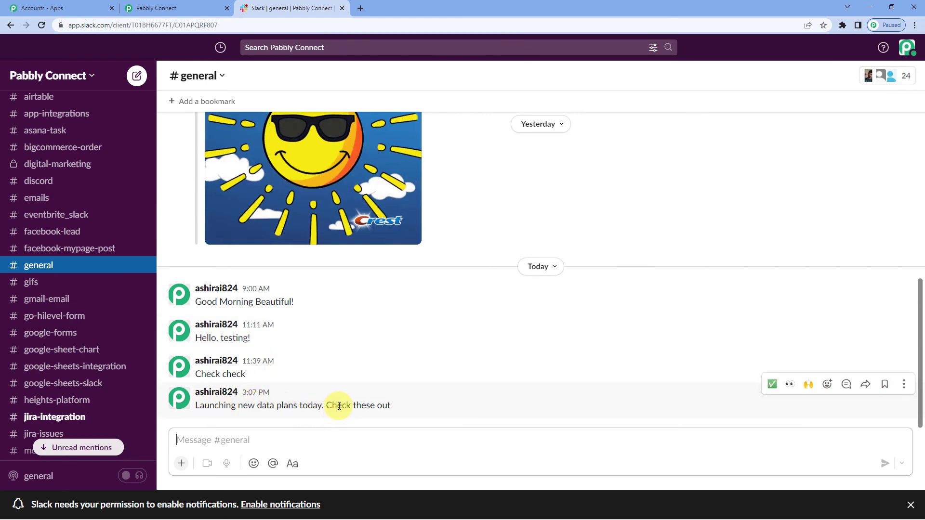
drag(337, 406, 387, 405)
- Back in Pabbly Connect, collapse the Send Channel Message action and the Slack New Message trigger
click(189, 9)
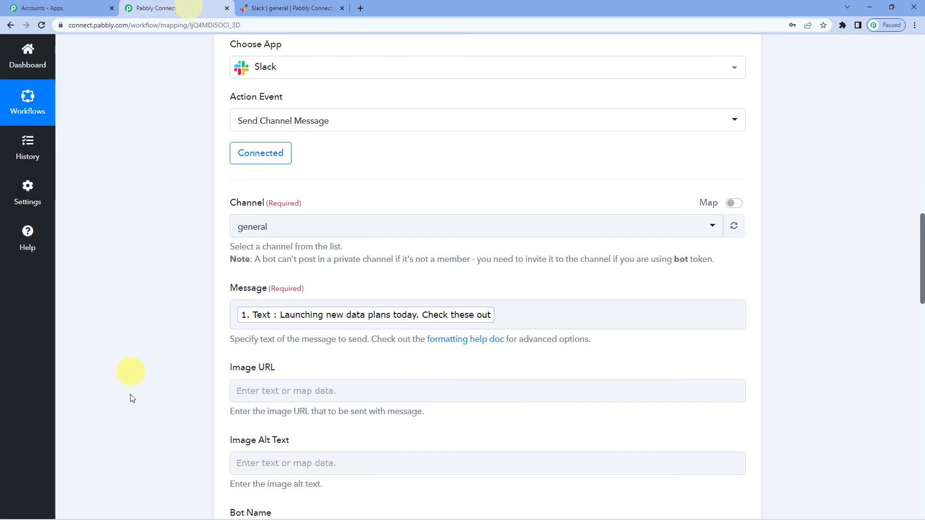
scroll(130, 396, up, 4)
click(292, 203)
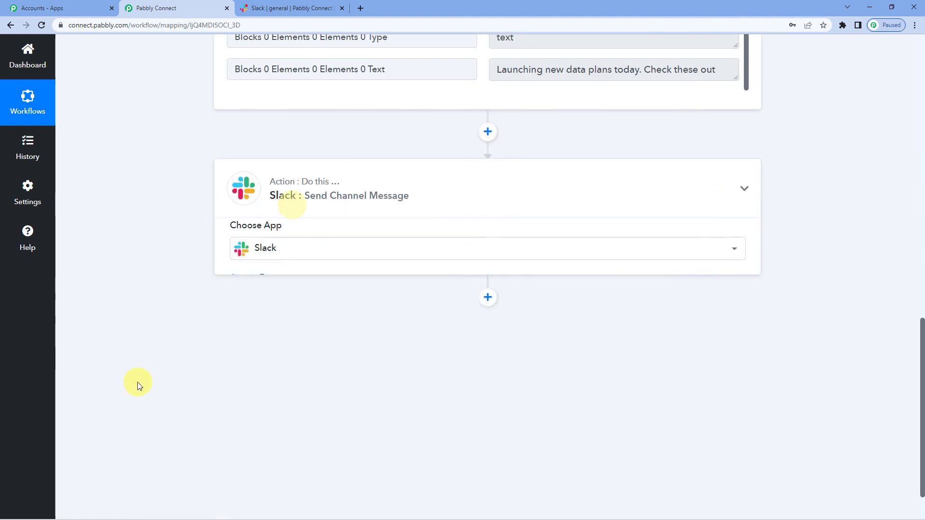
scroll(137, 383, up, 15)
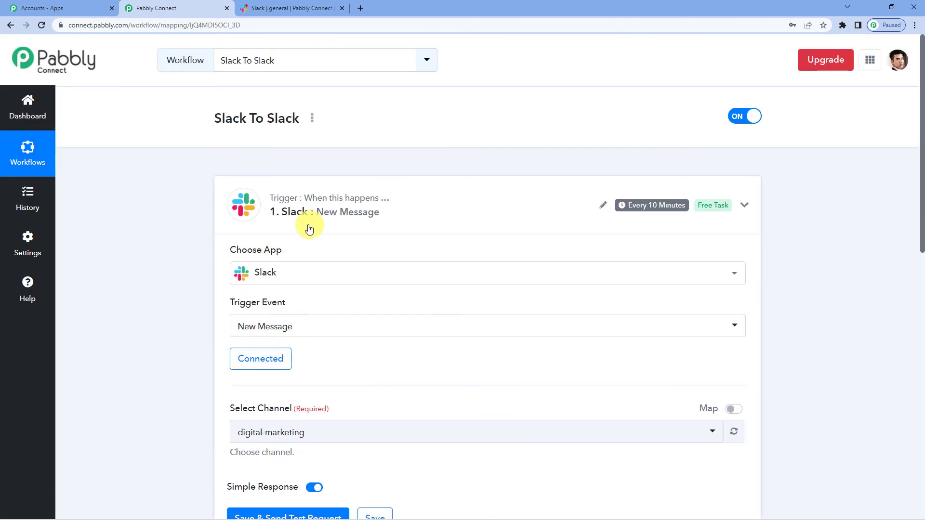
click(299, 232)
scroll(174, 319, down, 2)
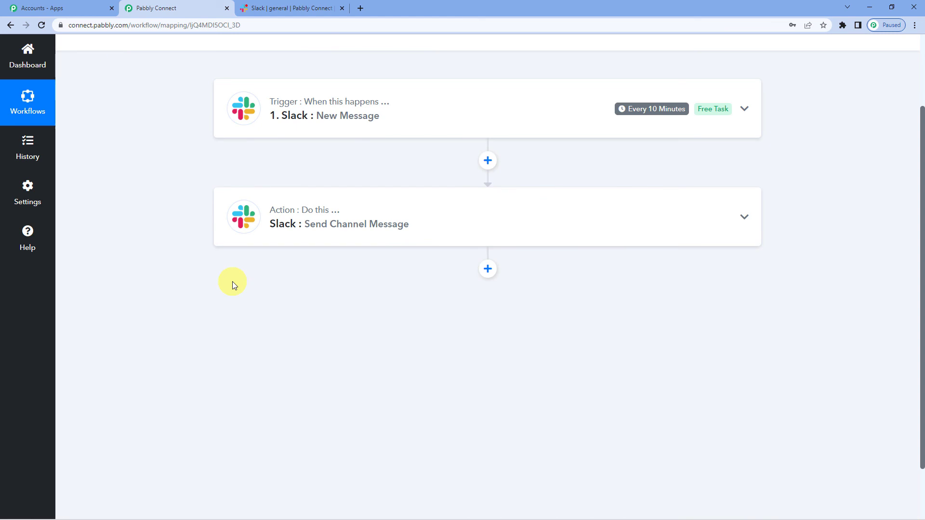